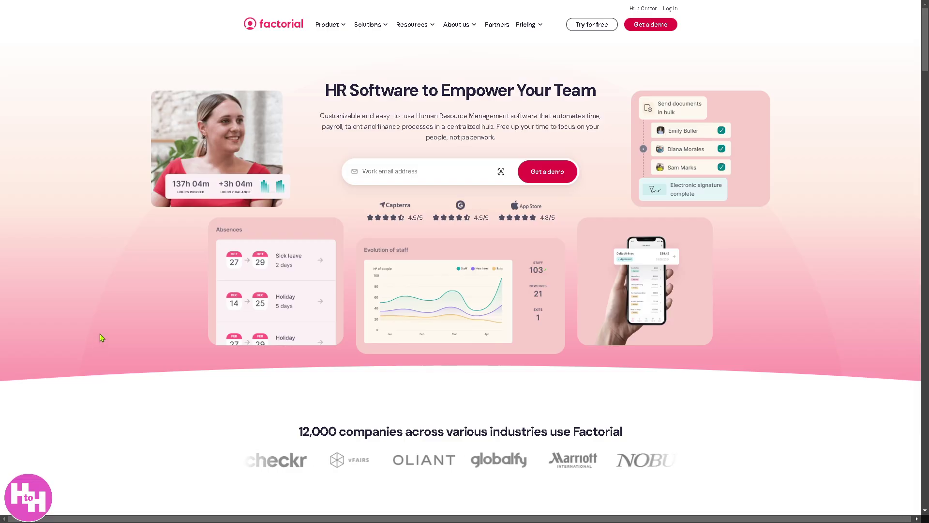
- Toggle the browser out of full-screen and back to view the Factorial homepage
{"action": "key", "text": "F11"}
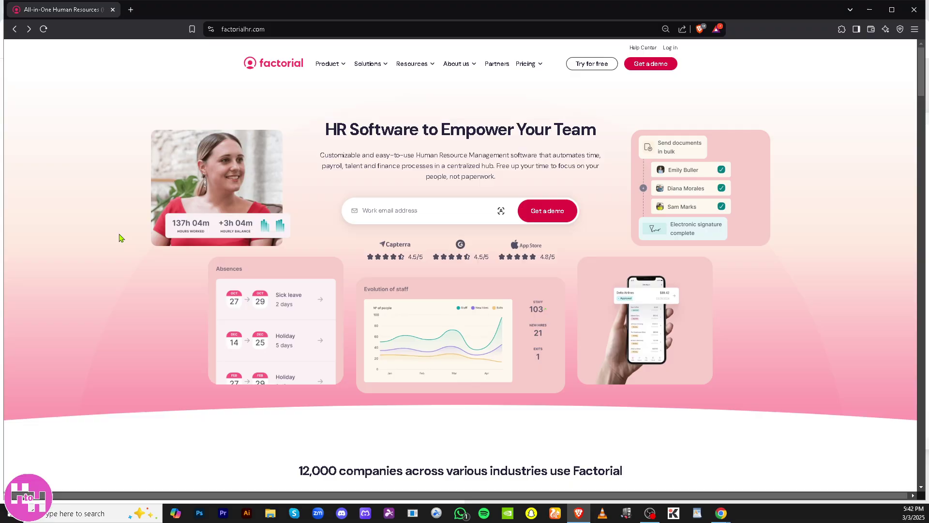
{"action": "key", "text": "F11"}
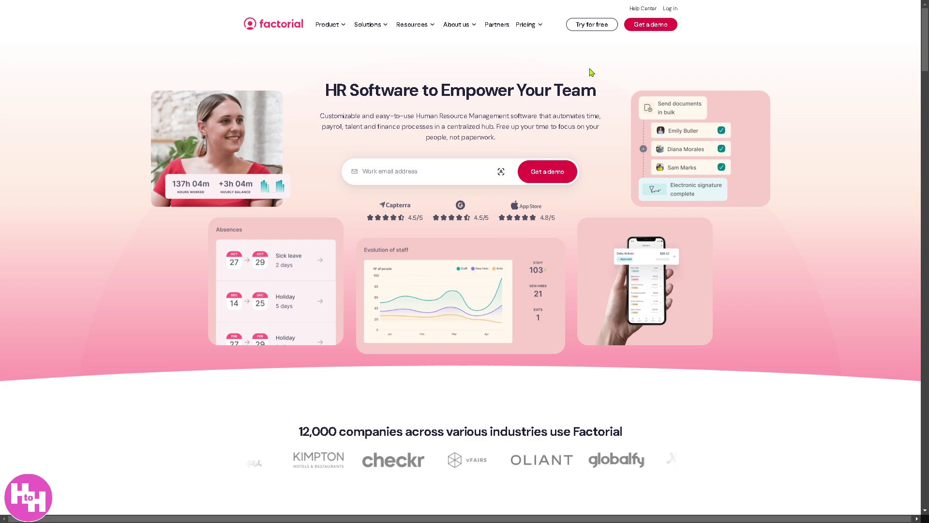
- Start the free-trial signup and set the company size to 1 - 10 employees
{"action": "left_click", "coordinate": [595, 25]}
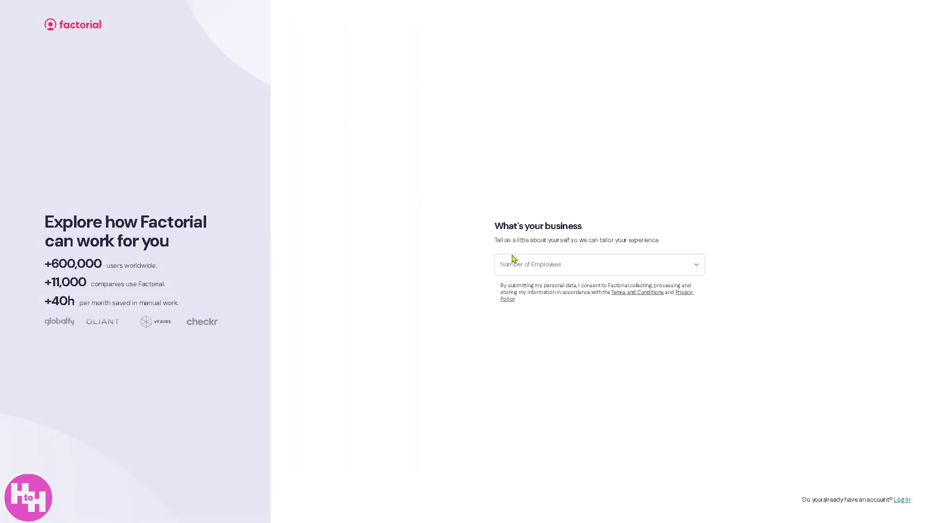
{"action": "left_click", "coordinate": [526, 268]}
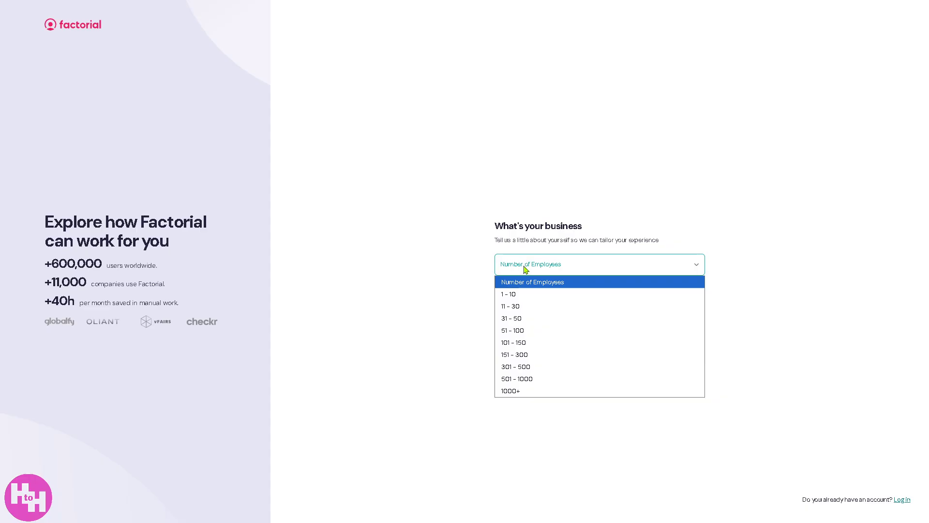
{"action": "left_click", "coordinate": [529, 299]}
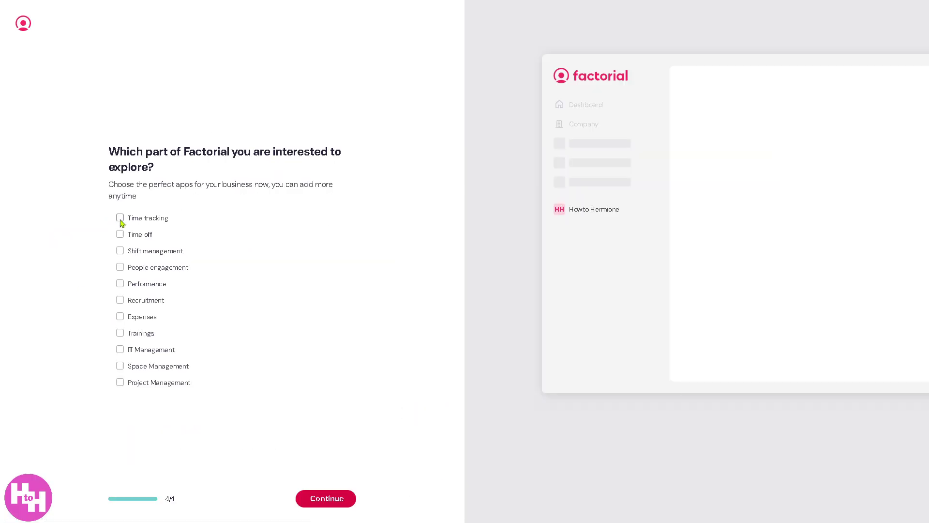
- Tick all eleven modules from Time tracking to Project Management and submit
{"action": "left_click", "coordinate": [121, 219]}
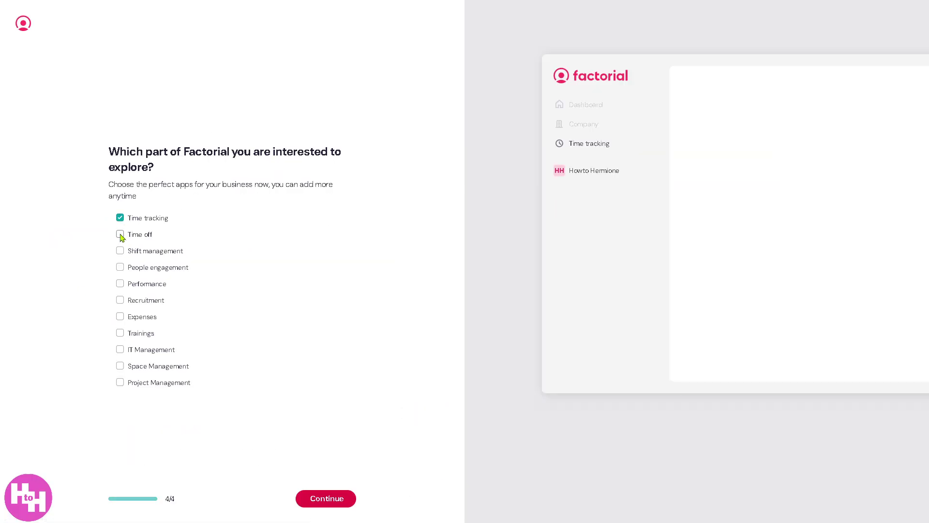
{"action": "left_click", "coordinate": [120, 234]}
{"action": "left_click", "coordinate": [120, 251]}
{"action": "left_click", "coordinate": [120, 268]}
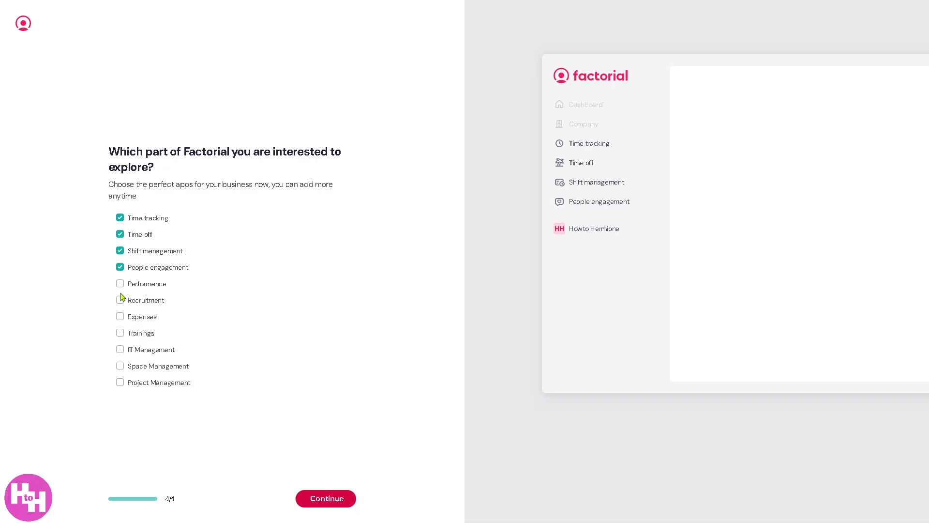
{"action": "left_click", "coordinate": [121, 284]}
{"action": "left_click", "coordinate": [120, 300]}
{"action": "left_click", "coordinate": [121, 317]}
{"action": "left_click", "coordinate": [121, 333]}
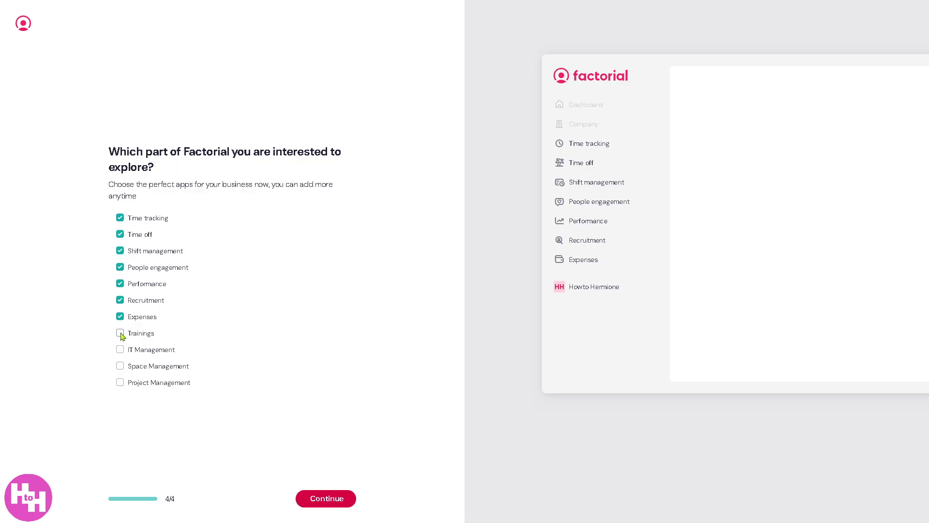
{"action": "left_click", "coordinate": [120, 350]}
{"action": "left_click", "coordinate": [120, 366]}
{"action": "left_click", "coordinate": [120, 383]}
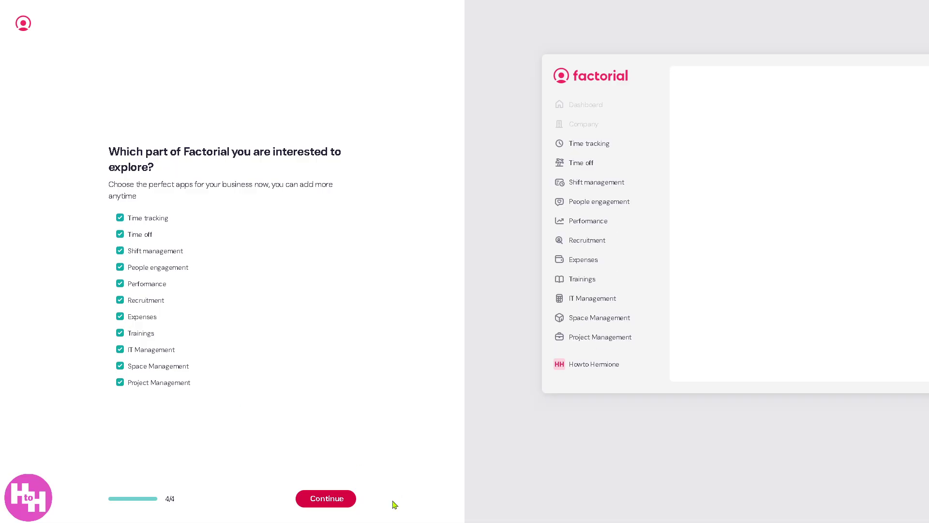
{"action": "left_click", "coordinate": [333, 499]}
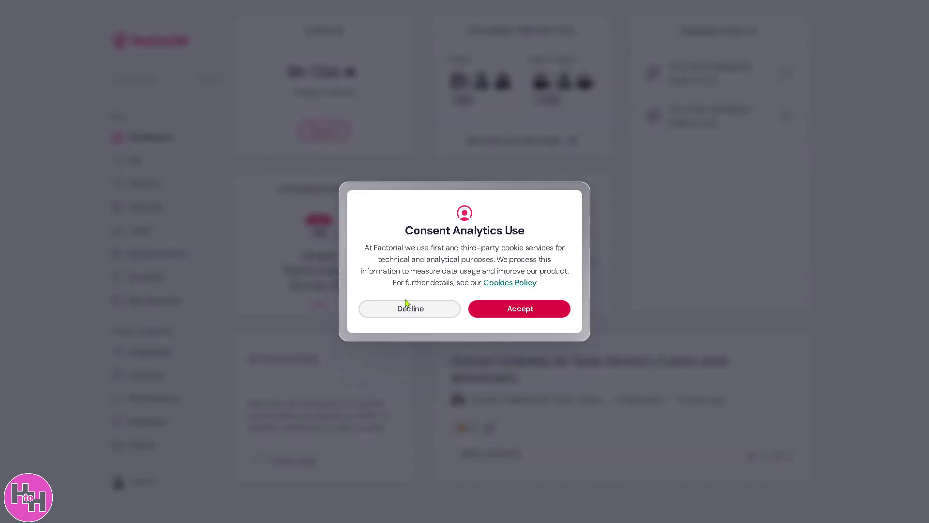
- Decline and then accept the analytics cookie consent to reach the Home dashboard
{"action": "left_click", "coordinate": [400, 303]}
{"action": "left_click", "coordinate": [532, 312]}
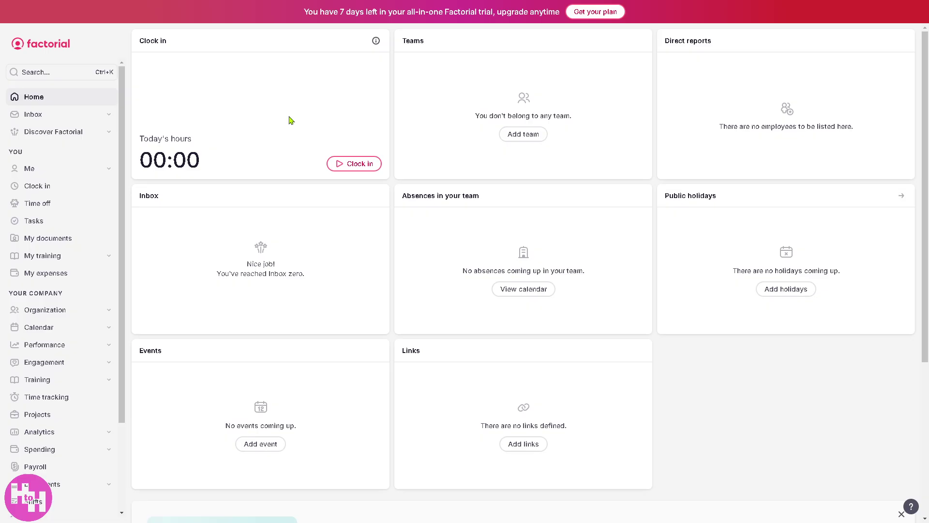
- Open the Inbox and switch to its empty Notifications list
{"action": "left_click", "coordinate": [46, 116]}
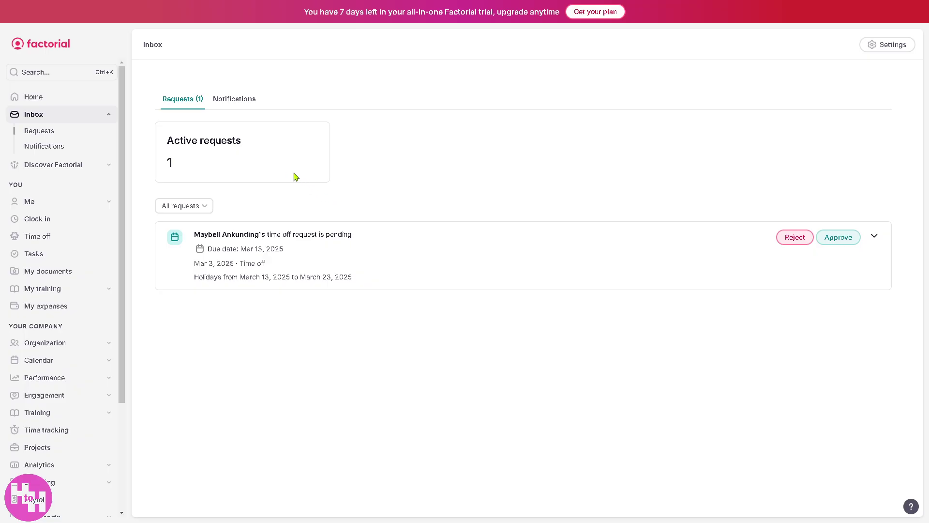
{"action": "left_click", "coordinate": [235, 99]}
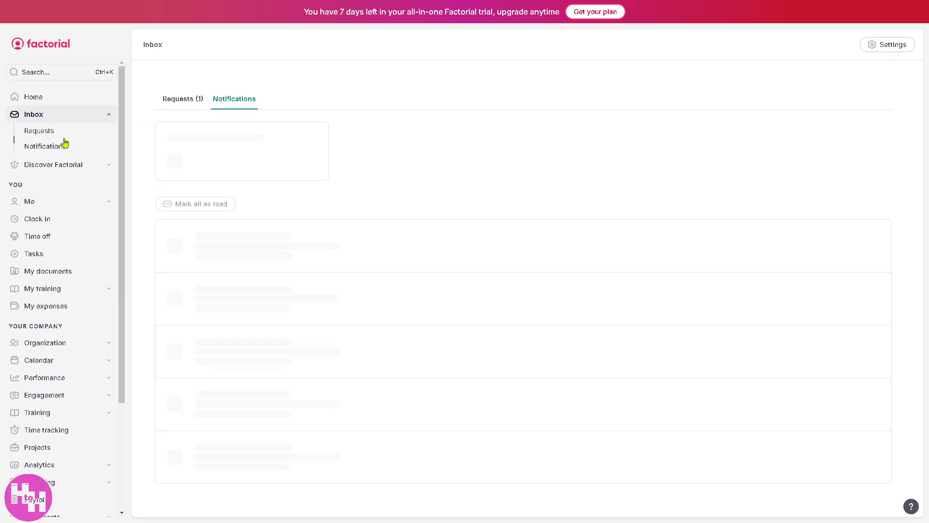
- Open Discover Factorial's News page and scroll through the feature updates
{"action": "left_click", "coordinate": [61, 166]}
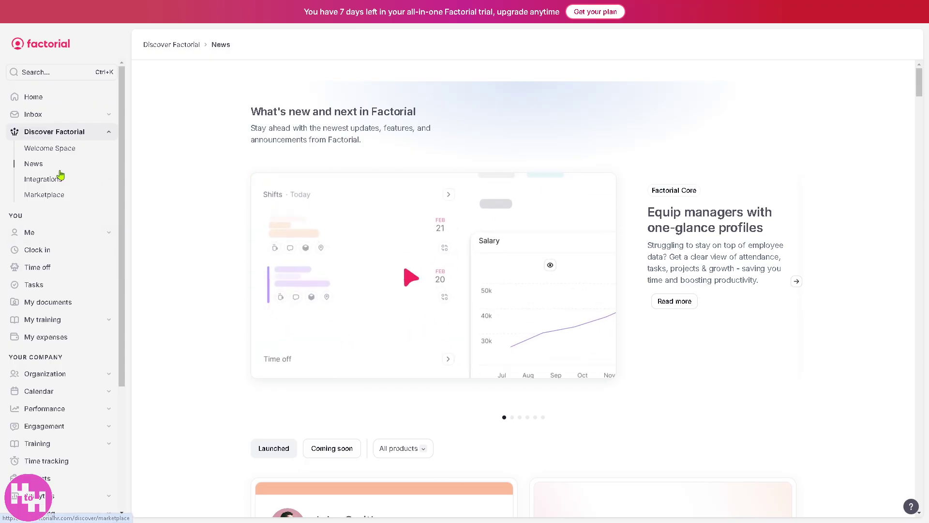
{"action": "scroll", "coordinate": [41, 214], "scroll_direction": "down", "scroll_amount": 1}
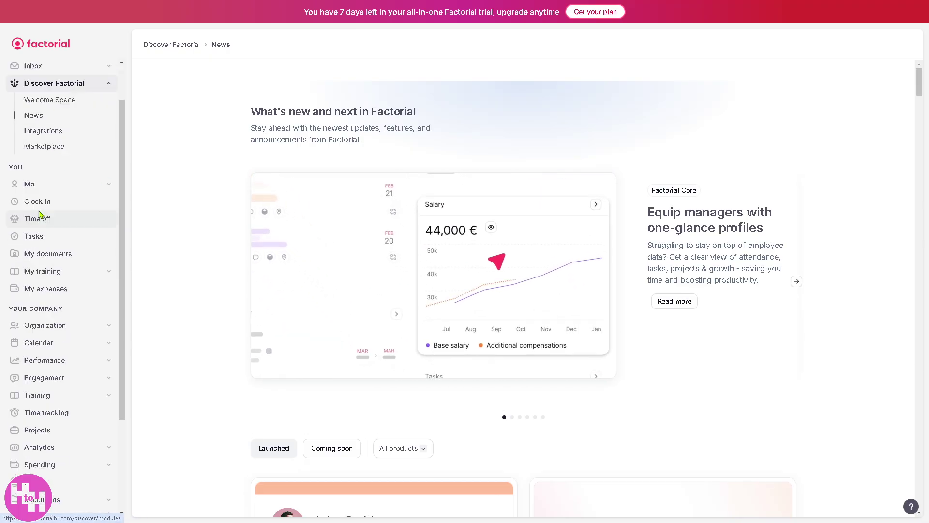
- Open your Me record and view its Profile, Personal and Agreements tabs
{"action": "left_click", "coordinate": [52, 187]}
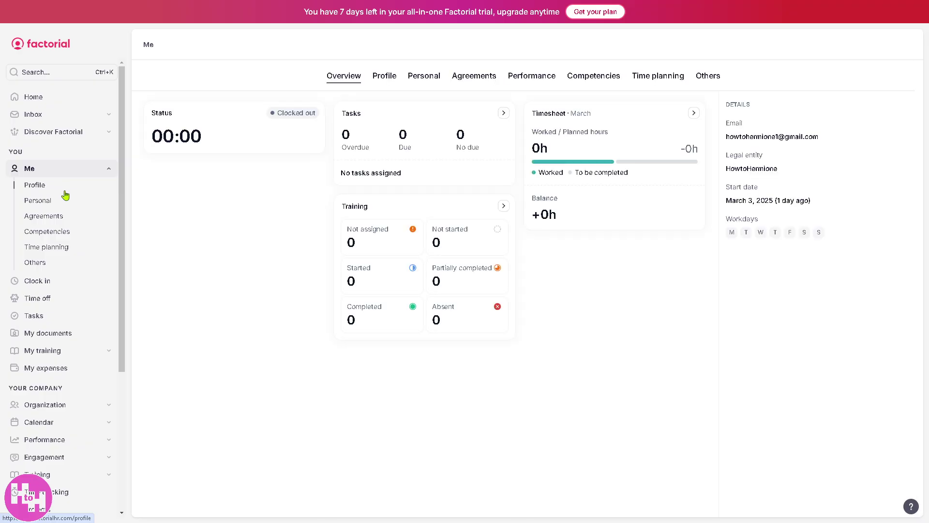
{"action": "left_click", "coordinate": [384, 80]}
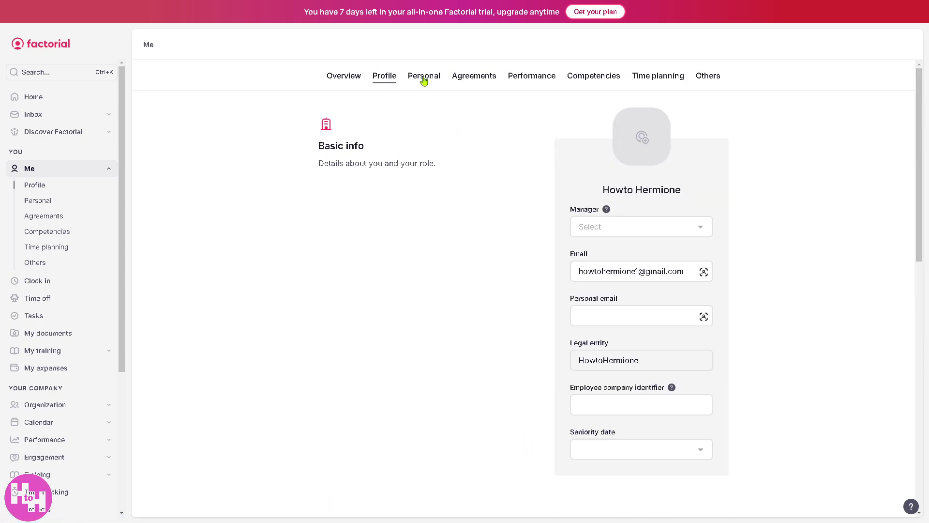
{"action": "left_click", "coordinate": [424, 79]}
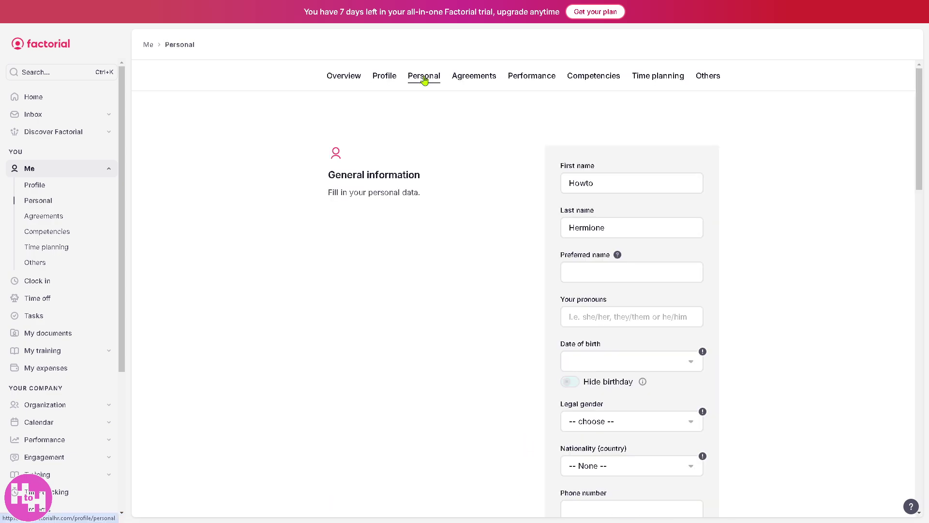
{"action": "left_click", "coordinate": [490, 80]}
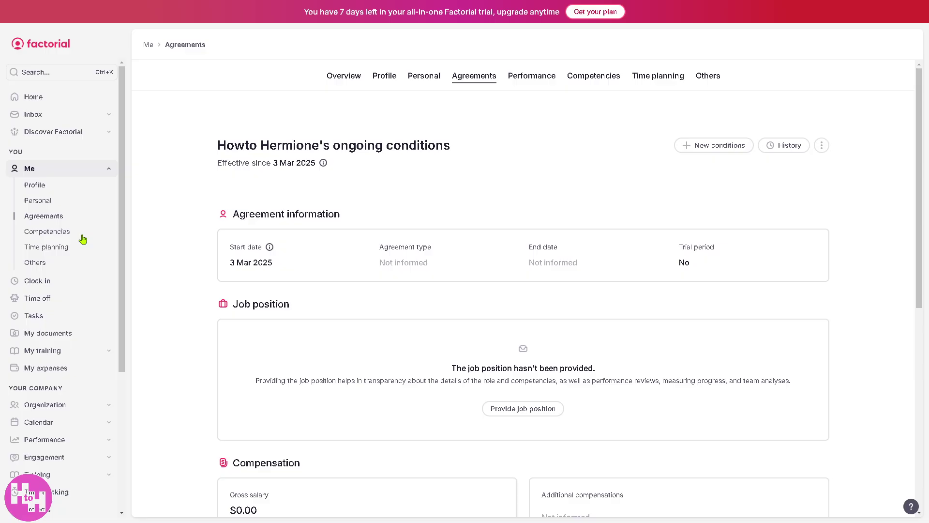
- Open the clock-in timesheet and inspect the planned hours and entries for 3 Mar
{"action": "left_click", "coordinate": [37, 282]}
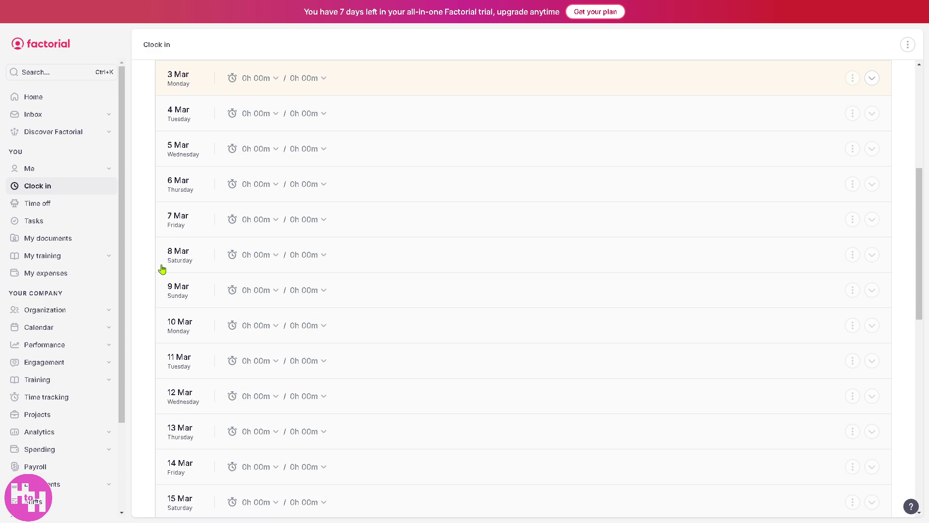
{"action": "left_click", "coordinate": [326, 82]}
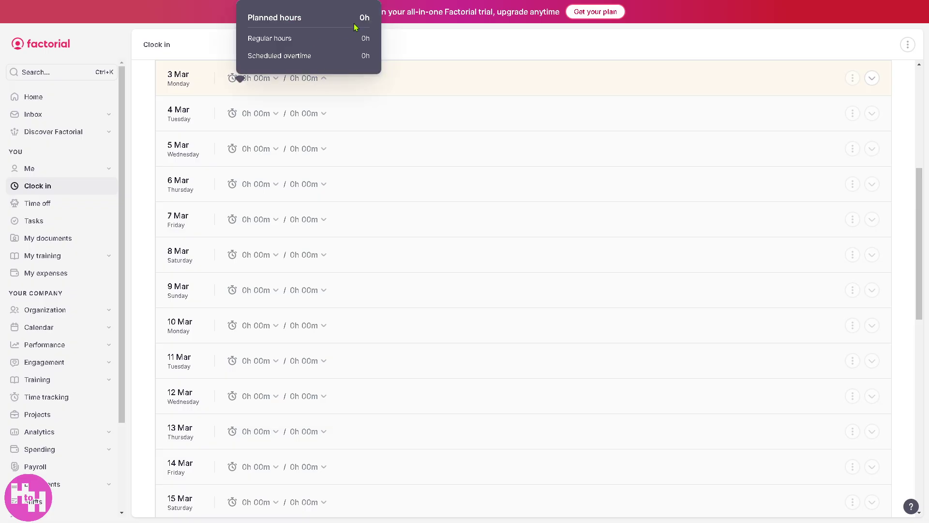
{"action": "left_click", "coordinate": [874, 81]}
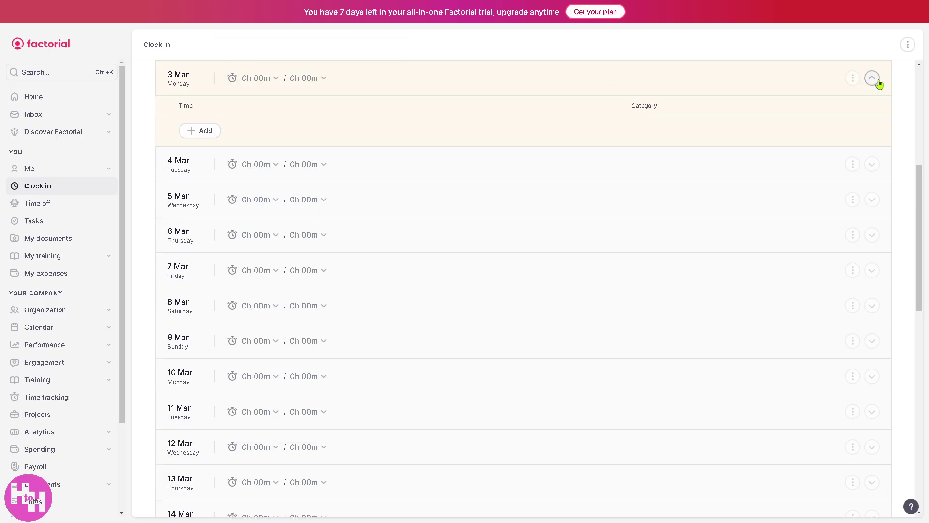
{"action": "left_click", "coordinate": [402, 87]}
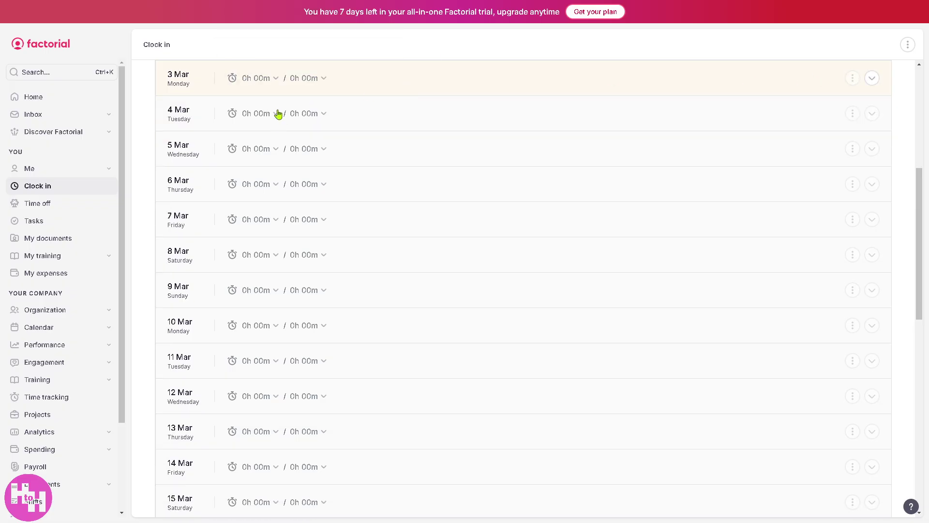
{"action": "left_click", "coordinate": [854, 84]}
- Try a 06–09 next-day work entry for 3 Mar, discard it, and go to Time off
{"action": "left_click", "coordinate": [198, 131]}
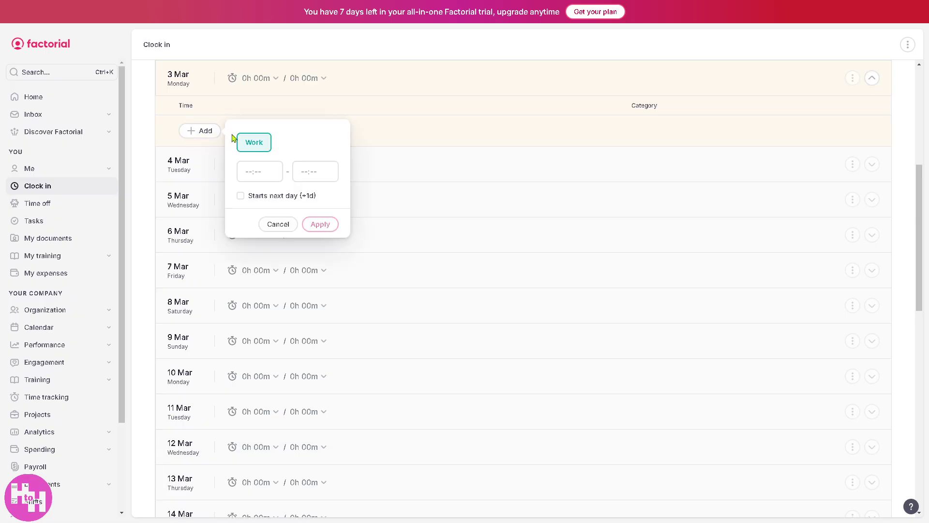
{"action": "left_click", "coordinate": [261, 174]}
{"action": "type", "text": "0"}
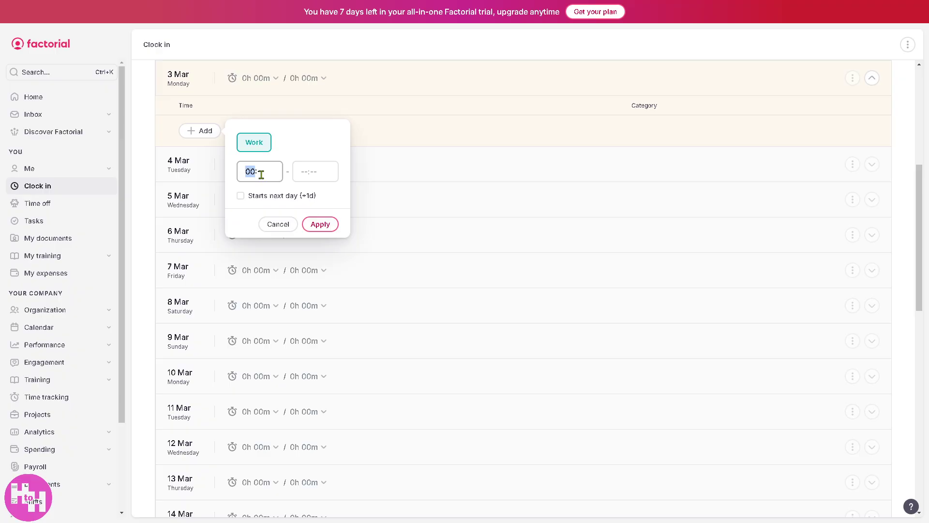
{"action": "type", "text": "6"}
{"action": "left_click", "coordinate": [303, 172]}
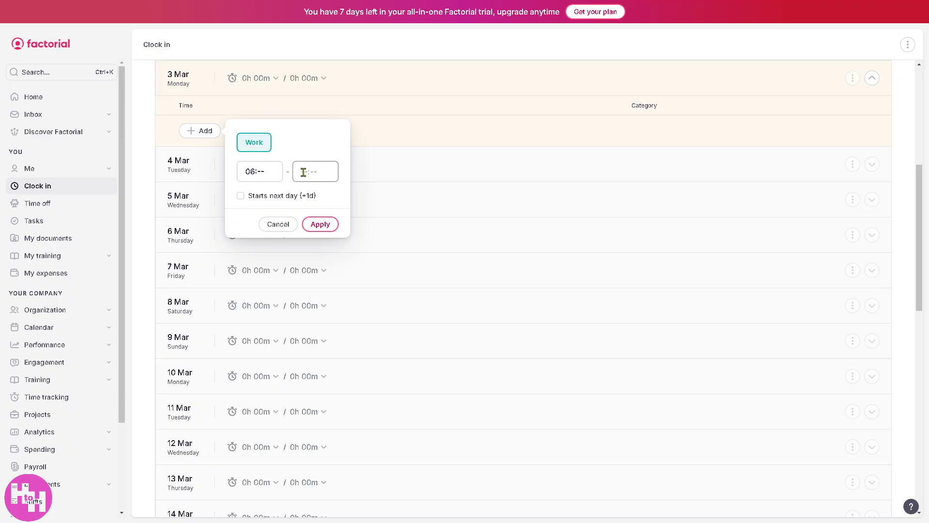
{"action": "type", "text": "09:--"}
{"action": "key", "text": "ctrl+a"}
{"action": "left_click", "coordinate": [243, 196]}
{"action": "left_click", "coordinate": [319, 225]}
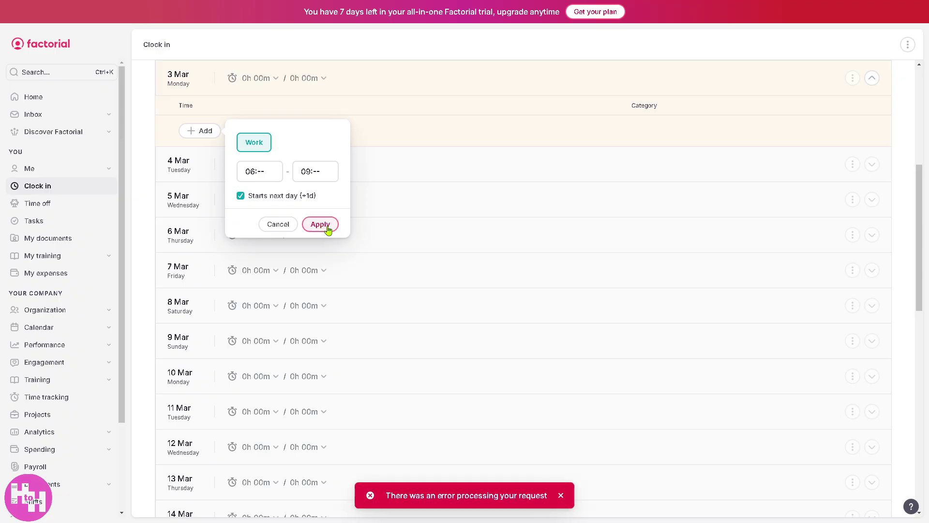
{"action": "left_click", "coordinate": [561, 495]}
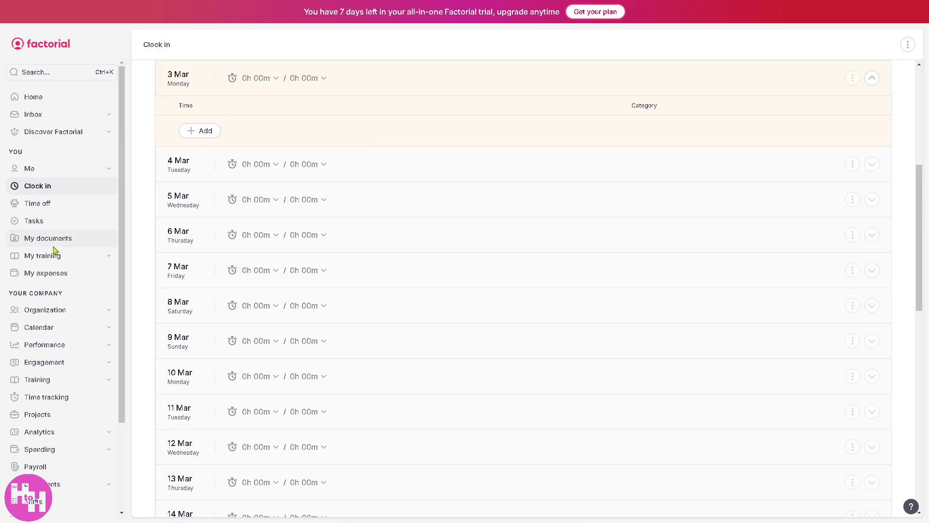
{"action": "left_click", "coordinate": [43, 207]}
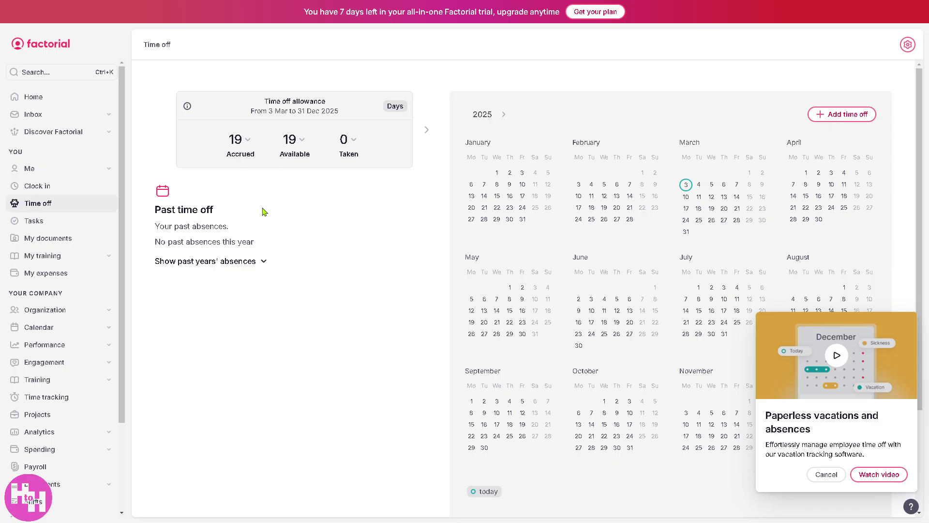
- Request Holidays for 5 Mar 2025 with the pasted tutorial description and second colleague as delegate
{"action": "left_click", "coordinate": [845, 114]}
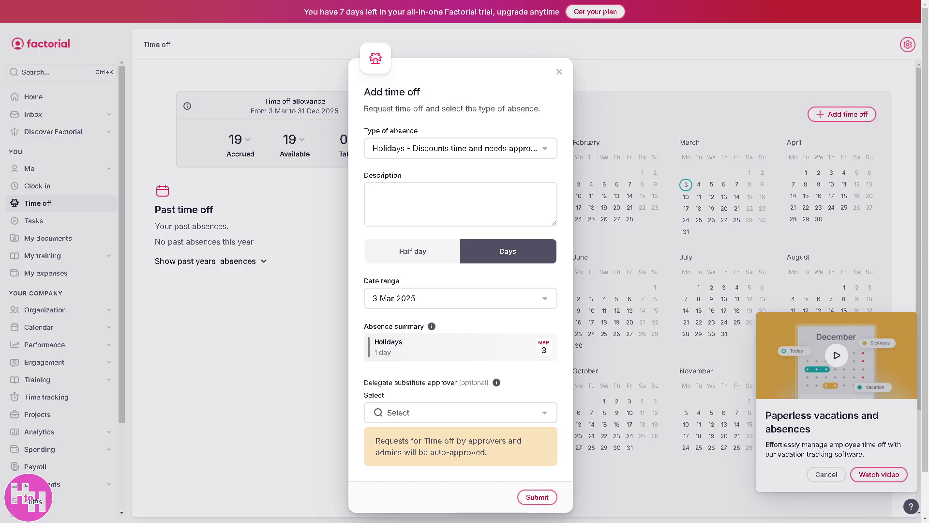
{"action": "left_click", "coordinate": [400, 190]}
{"action": "type", "text": "Factorial HR Software Newbie Tutorial | Automate Payroll & Finance Processes"}
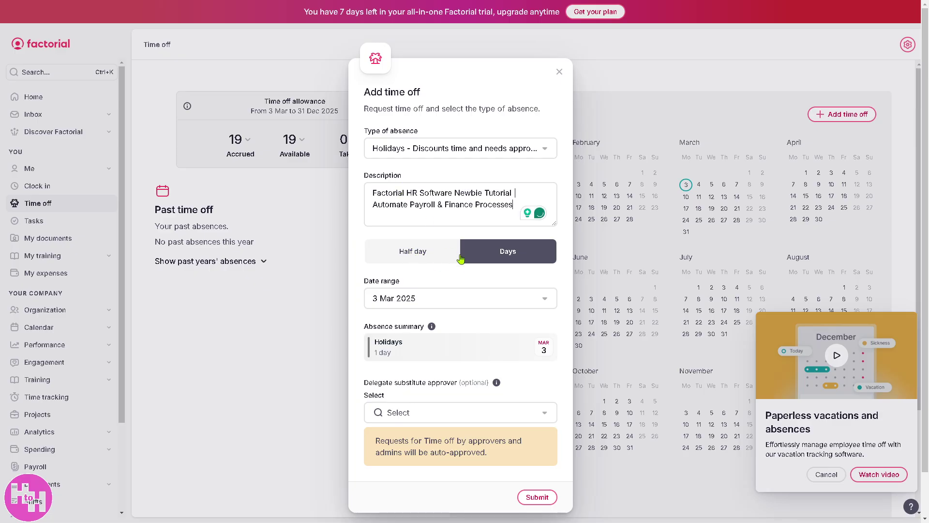
{"action": "left_click", "coordinate": [514, 298]}
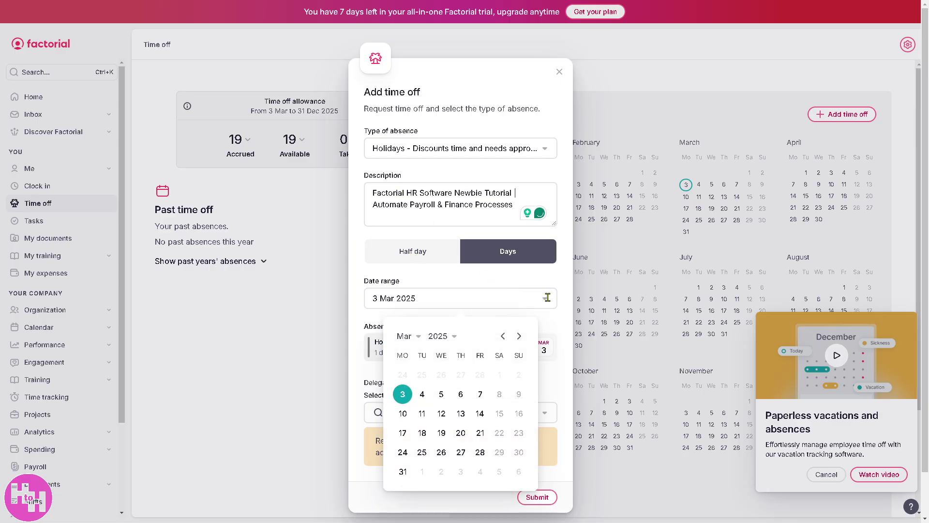
{"action": "left_click", "coordinate": [444, 397]}
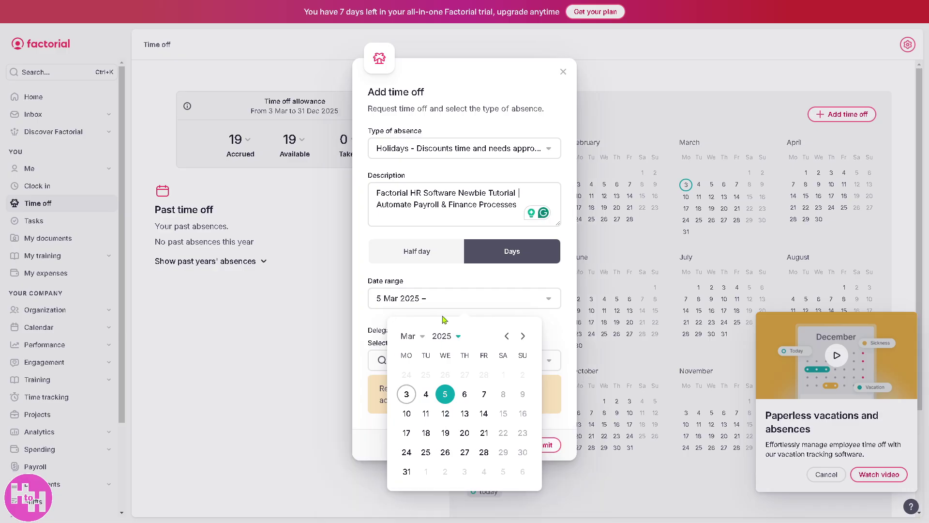
{"action": "left_click", "coordinate": [365, 271]}
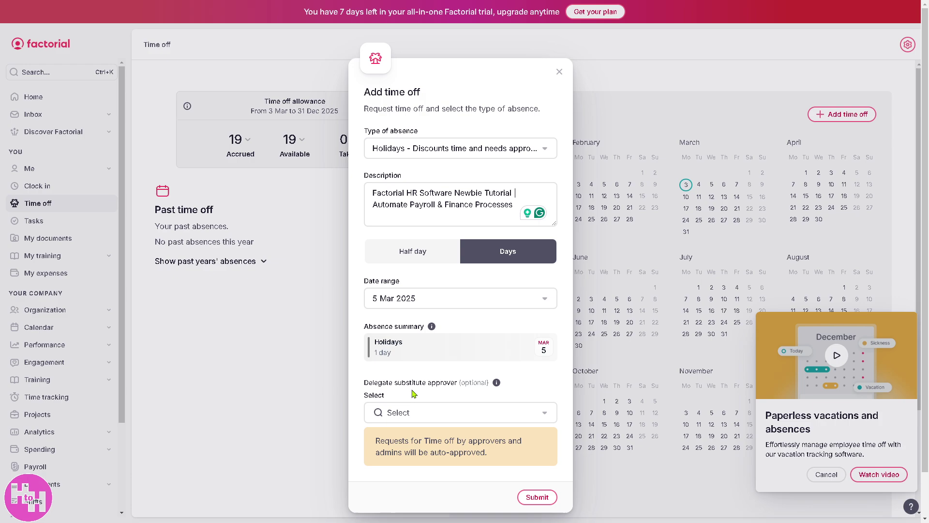
{"action": "left_click", "coordinate": [446, 412]}
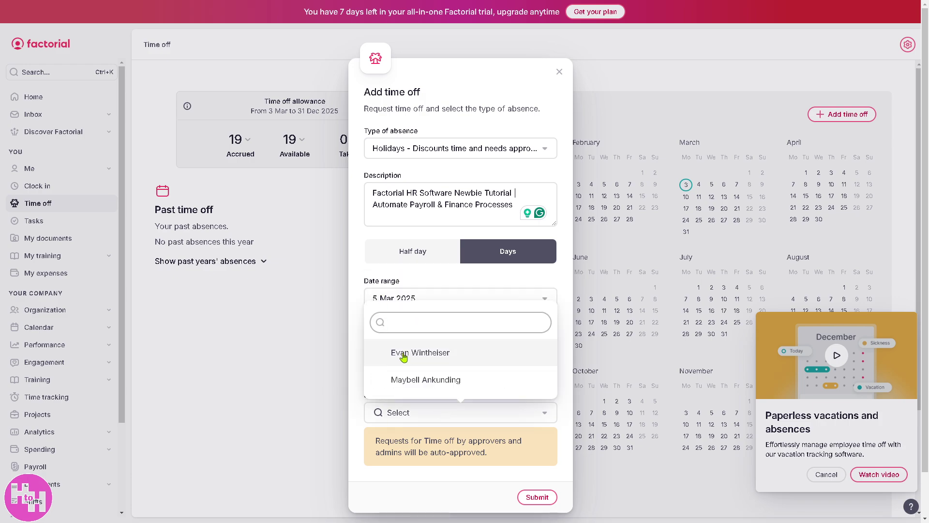
{"action": "left_click", "coordinate": [424, 387]}
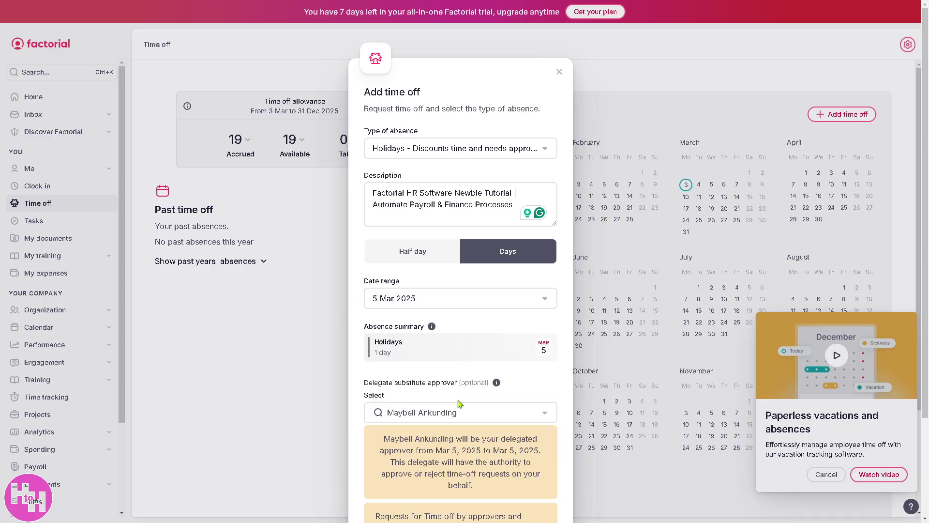
{"action": "scroll", "coordinate": [514, 347], "scroll_direction": "down", "scroll_amount": 4}
{"action": "left_click", "coordinate": [541, 450]}
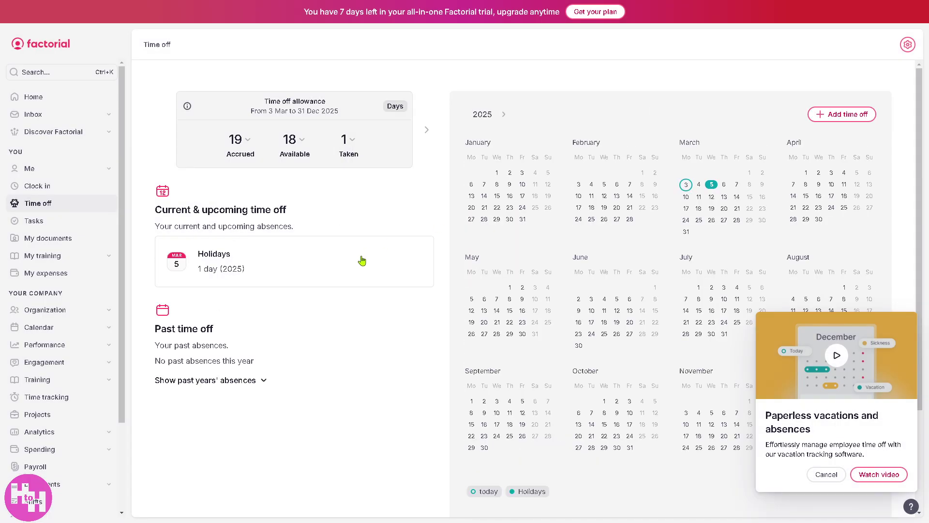
- On Tasks, start a new task with the pasted tutorial description in bold italic
{"action": "left_click", "coordinate": [42, 221]}
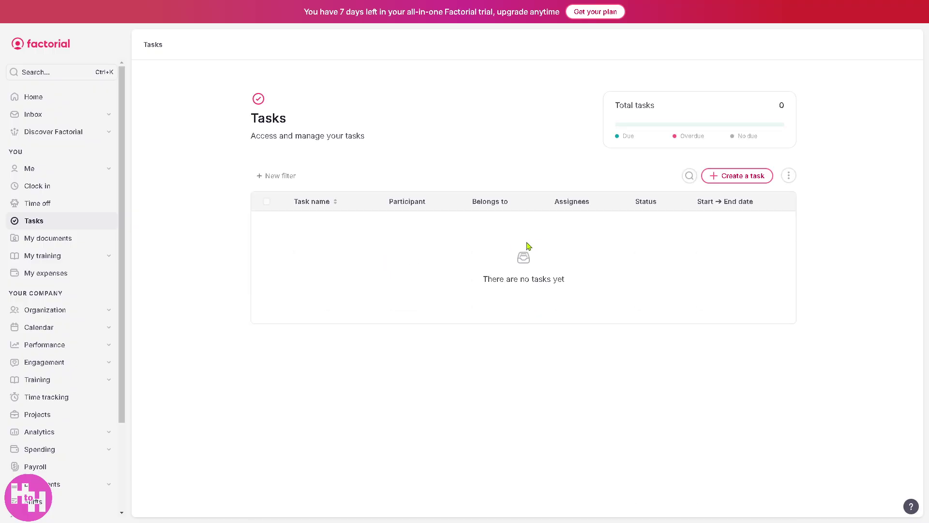
{"action": "left_click", "coordinate": [736, 179]}
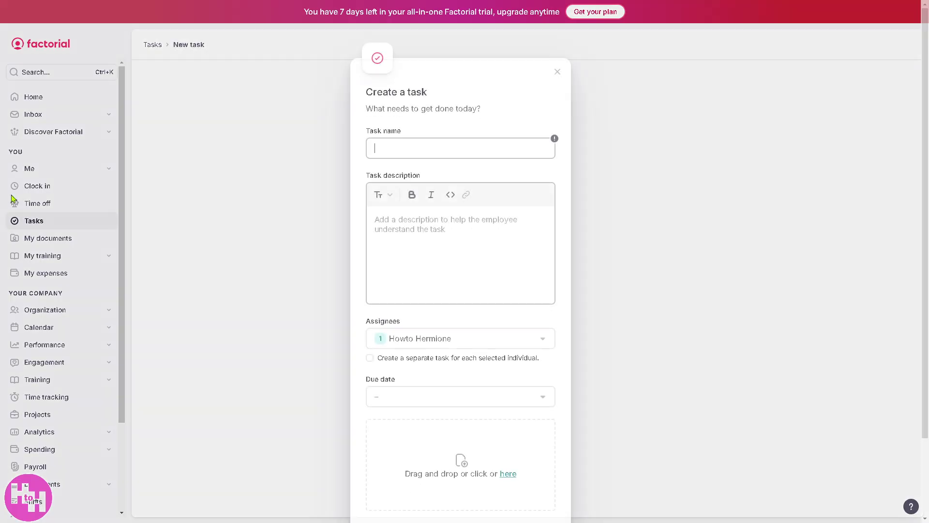
{"action": "left_click", "coordinate": [412, 240]}
{"action": "type", "text": "Factorial HR Software Newbie Tutorial | Automate Payroll & Finance Processes"}
{"action": "key", "text": "ctrl+a"}
{"action": "left_click", "coordinate": [412, 194]}
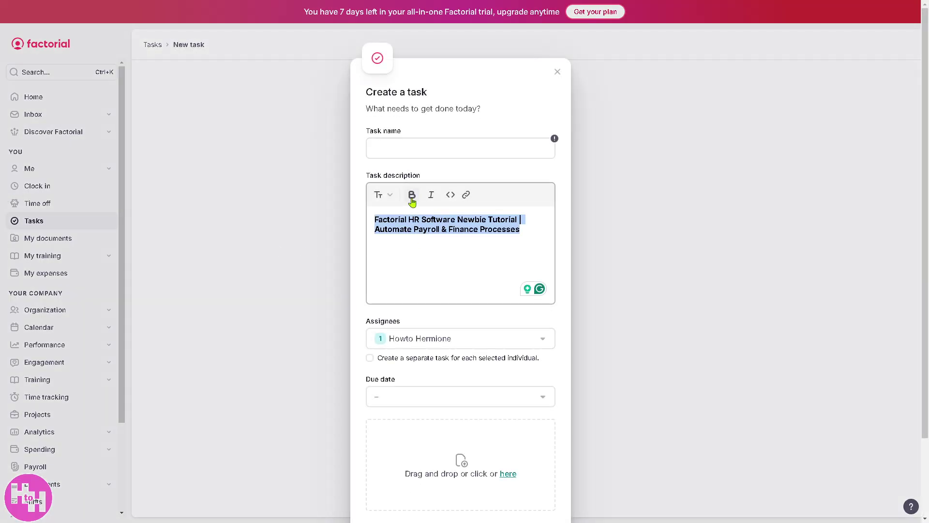
{"action": "left_click", "coordinate": [431, 195]}
{"action": "left_click", "coordinate": [474, 252]}
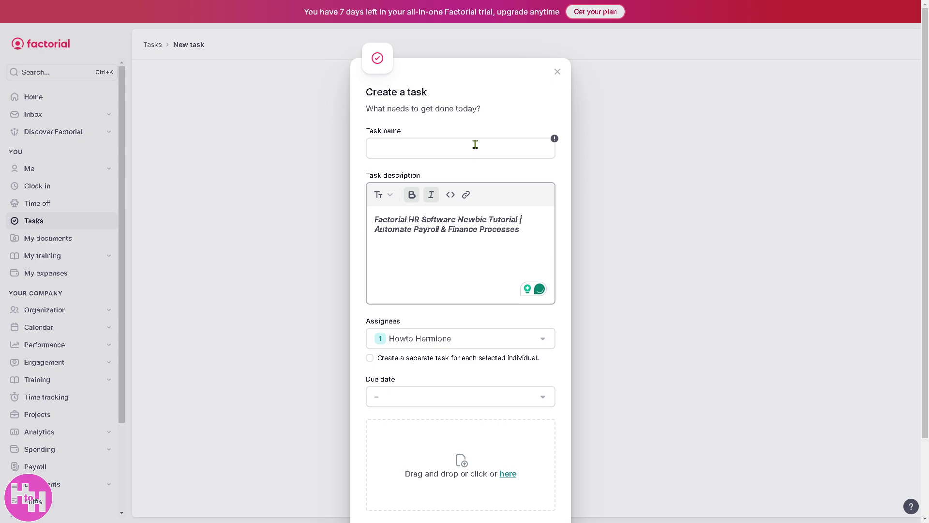
- Name the task 'Howto', set it due 7 Mar 2025, confirm, then open My documents
{"action": "left_click", "coordinate": [470, 142]}
{"action": "type", "text": "H"}
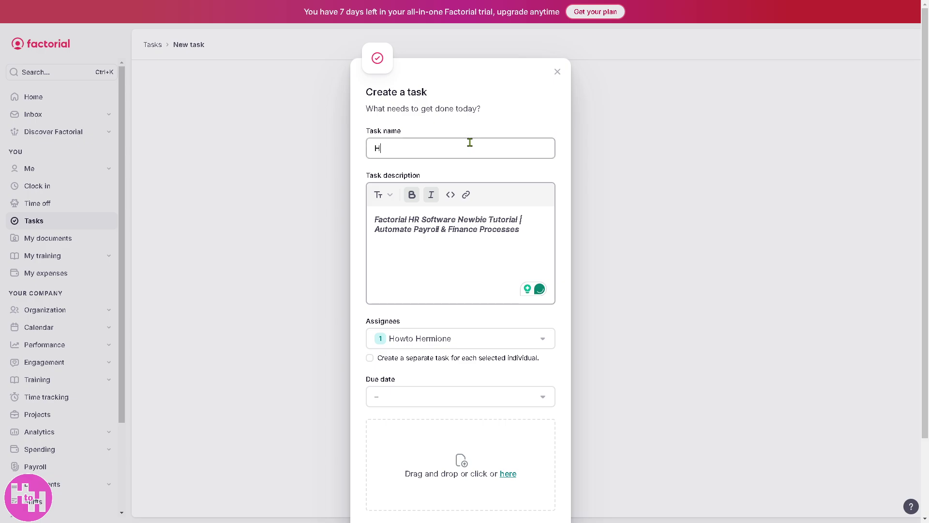
{"action": "type", "text": "owtoHermione"}
{"action": "left_click", "coordinate": [425, 399]}
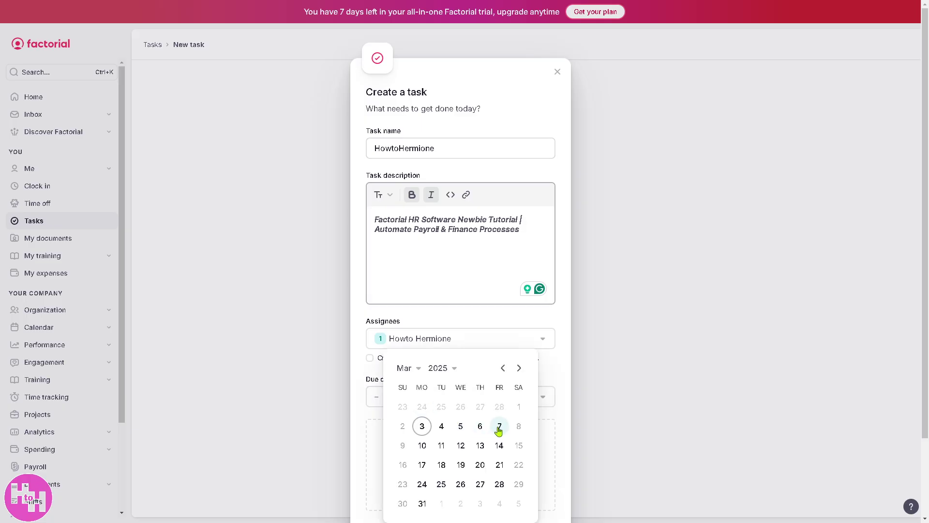
{"action": "left_click", "coordinate": [499, 430]}
{"action": "scroll", "coordinate": [433, 432], "scroll_direction": "down", "scroll_amount": 2}
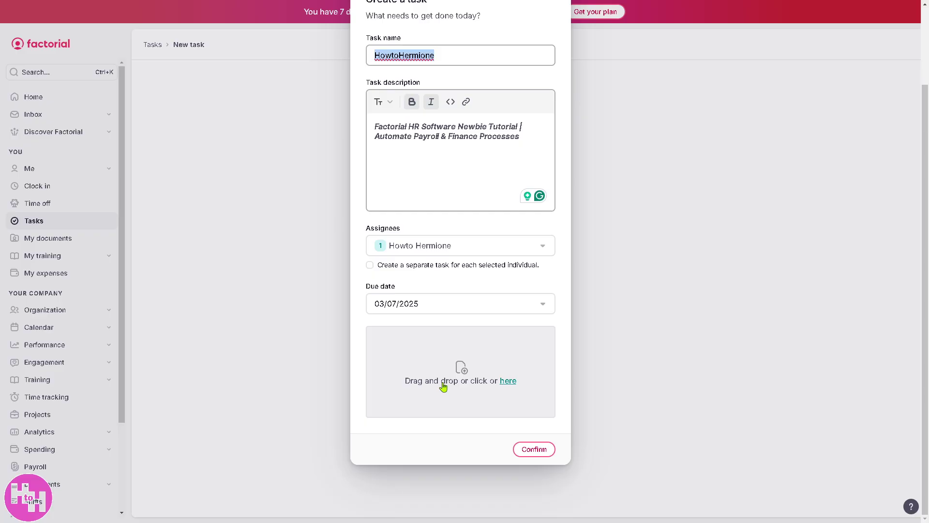
{"action": "left_click", "coordinate": [531, 449]}
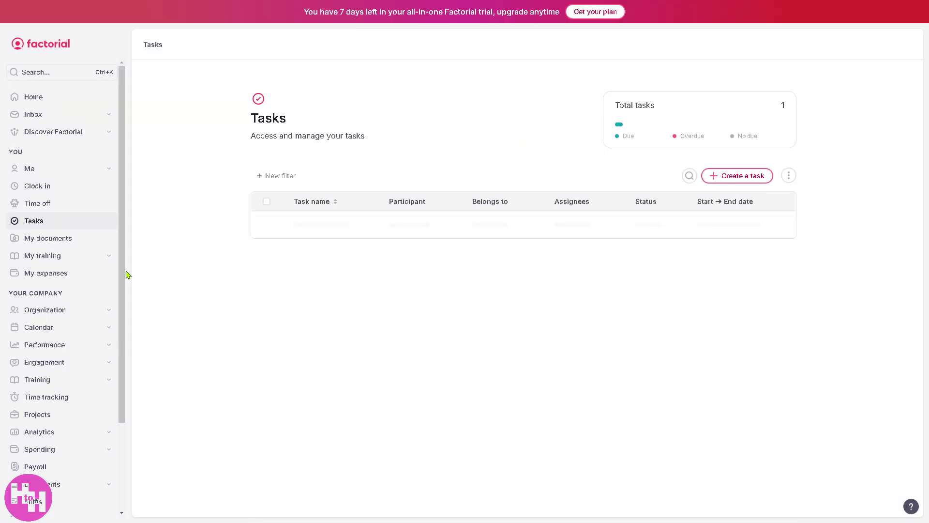
{"action": "left_click", "coordinate": [60, 242]}
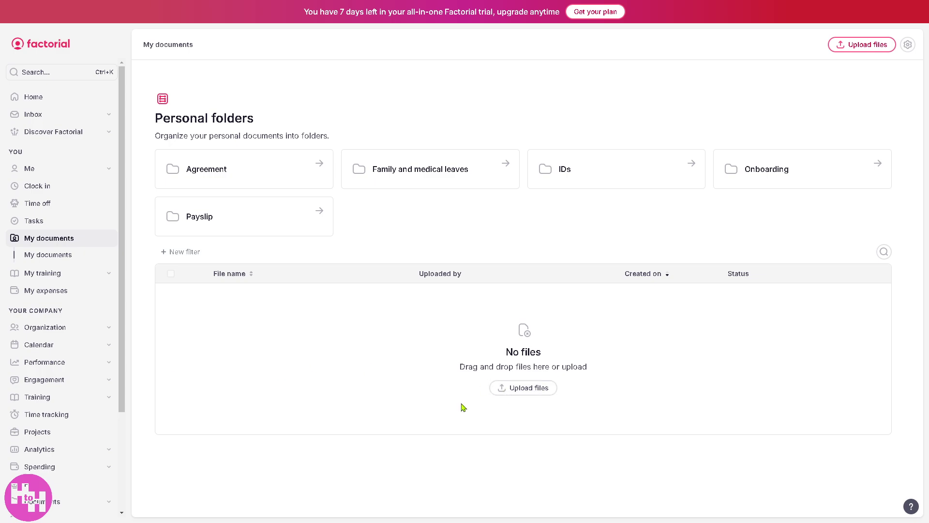
- Upload the image channels4_profile.jpg into My documents, leaving it outside any folder
{"action": "left_click", "coordinate": [539, 390]}
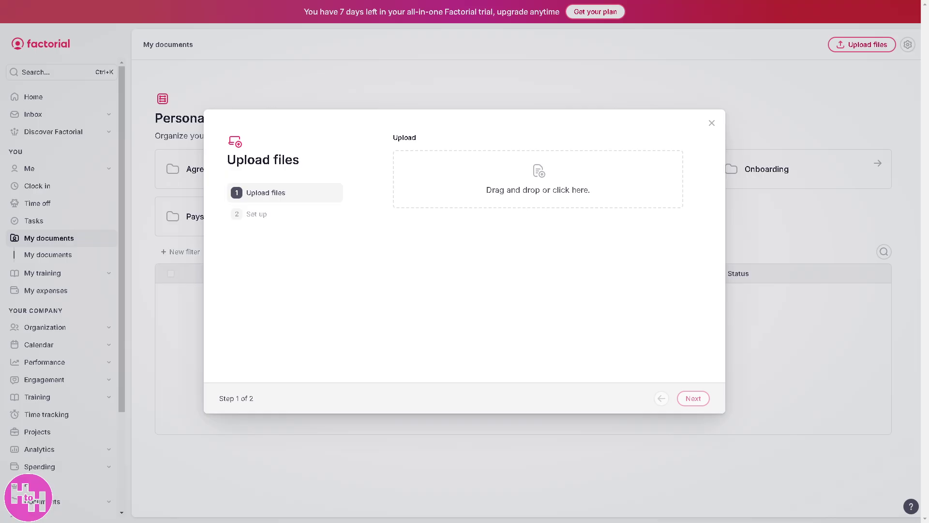
{"action": "left_click", "coordinate": [693, 398]}
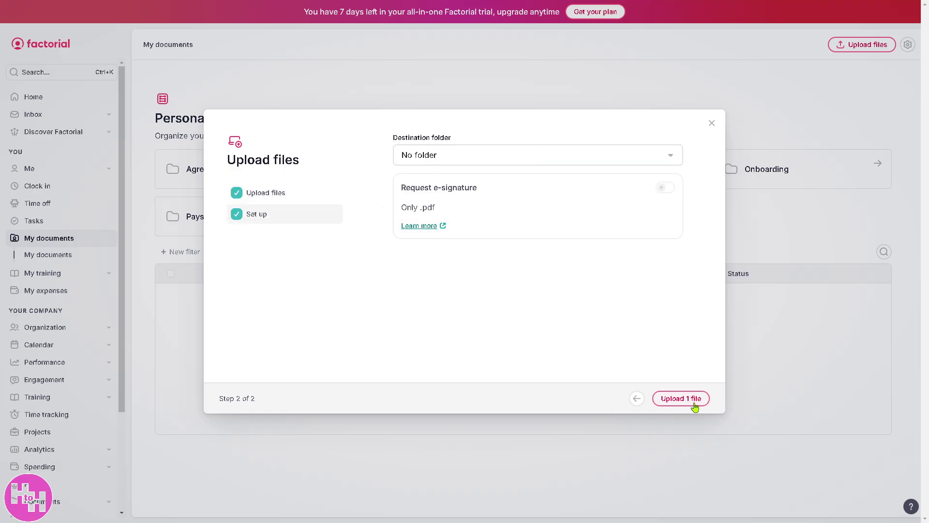
{"action": "left_click", "coordinate": [694, 402]}
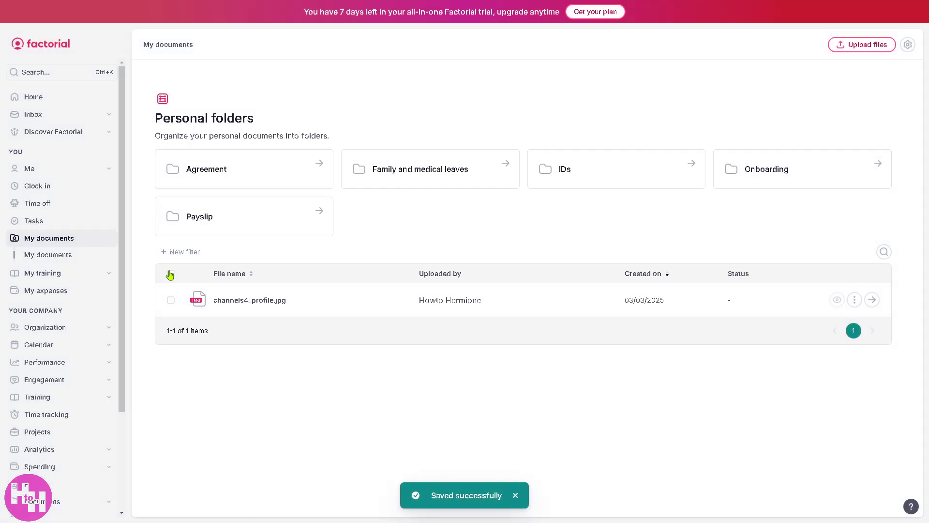
- Check the empty My courses training page, then open the My expenses overview
{"action": "left_click", "coordinate": [58, 274]}
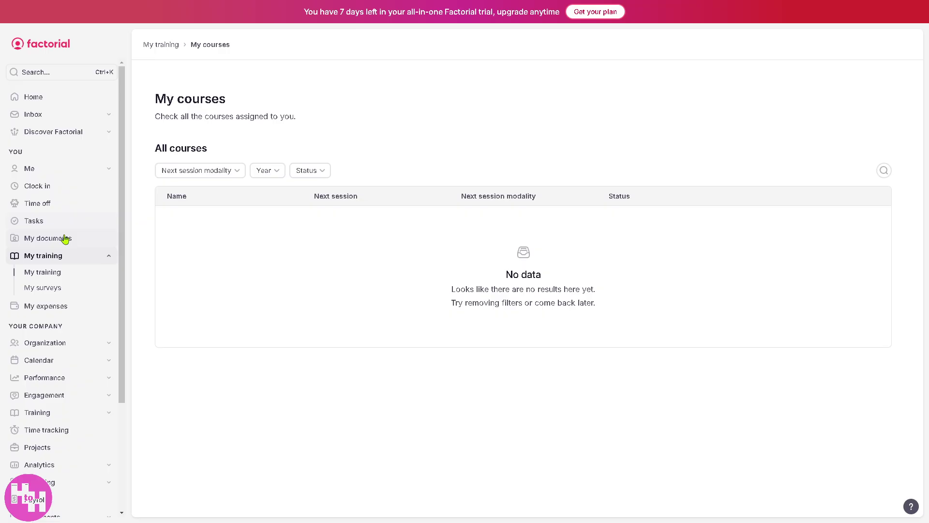
{"action": "left_click", "coordinate": [66, 310]}
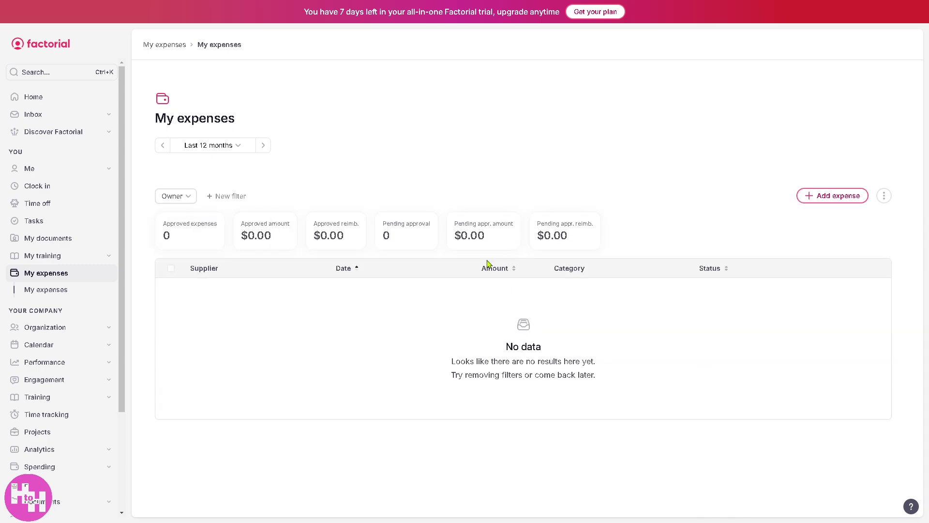
- Start a new expense assigned to the test employee with category Internet
{"action": "left_click", "coordinate": [837, 196]}
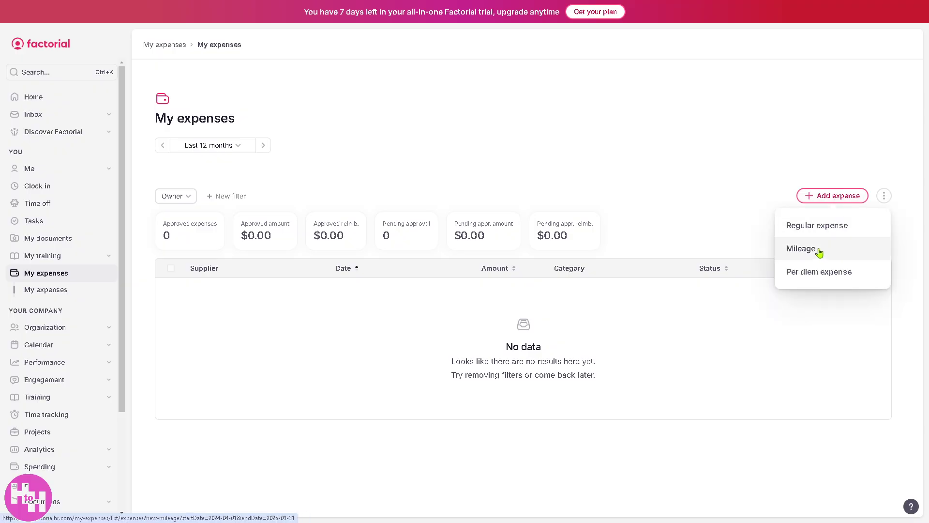
{"action": "left_click", "coordinate": [818, 228]}
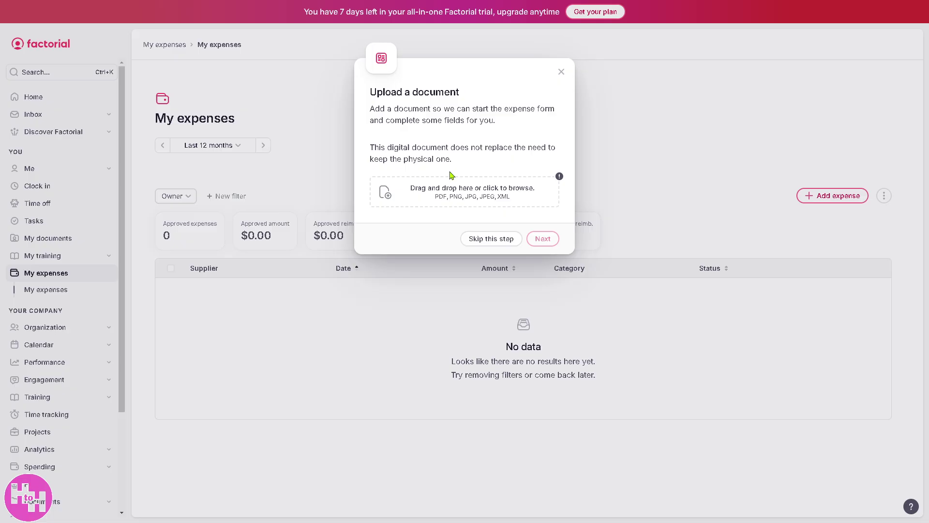
{"action": "left_click", "coordinate": [491, 238]}
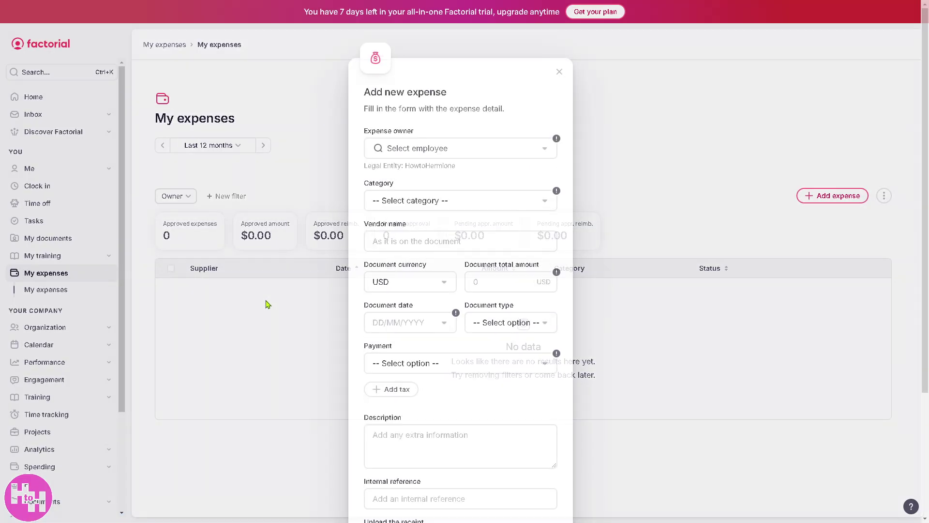
{"action": "left_click", "coordinate": [411, 151]}
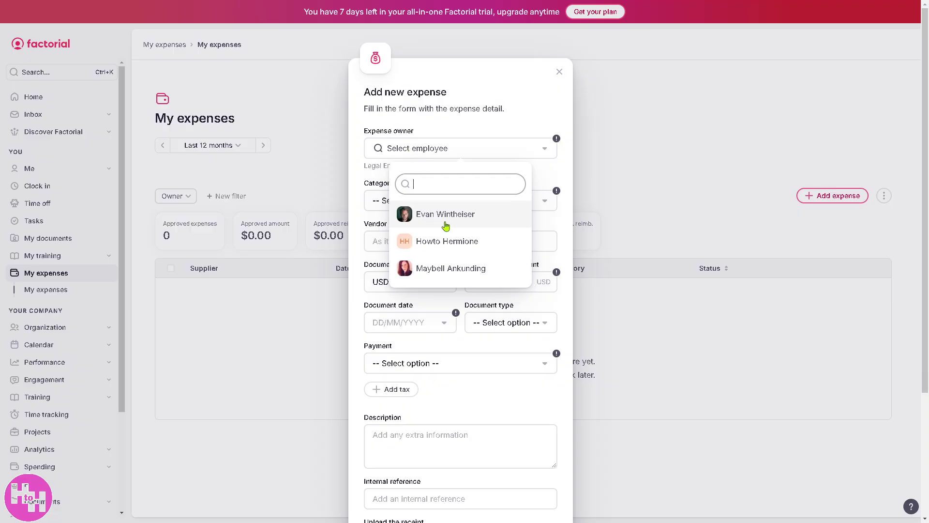
{"action": "left_click", "coordinate": [447, 241]}
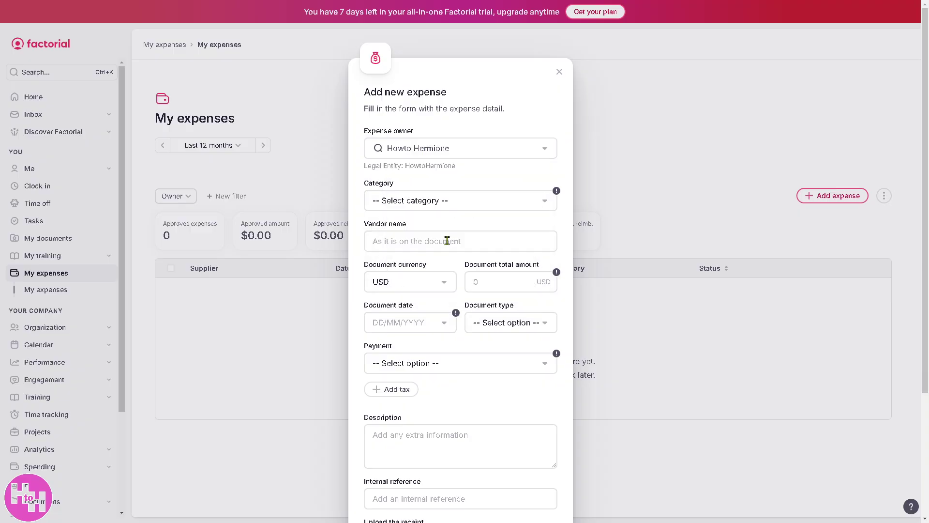
{"action": "left_click", "coordinate": [439, 203]}
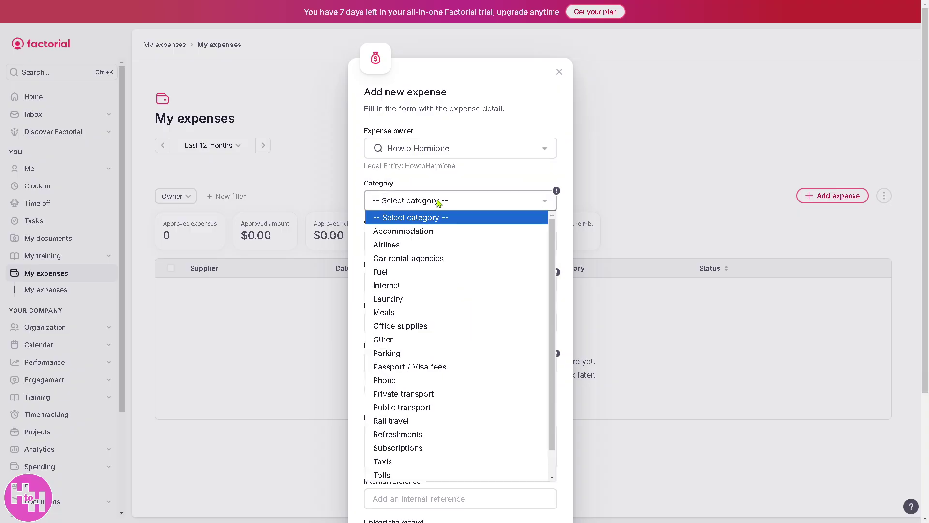
{"action": "left_click", "coordinate": [427, 285]}
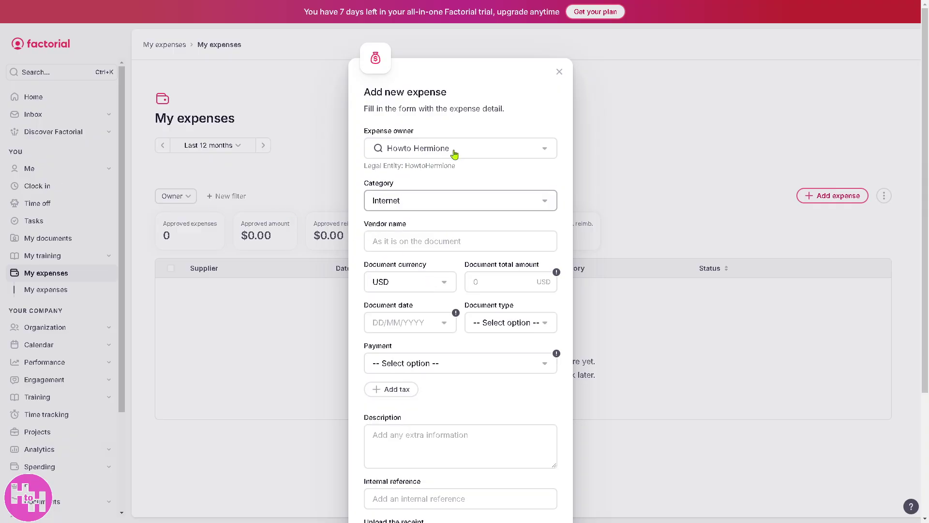
- Enter the vendor, a 69 USD amount, date 03/01/2025 and Reimbursable payment type
{"action": "left_click", "coordinate": [403, 243]}
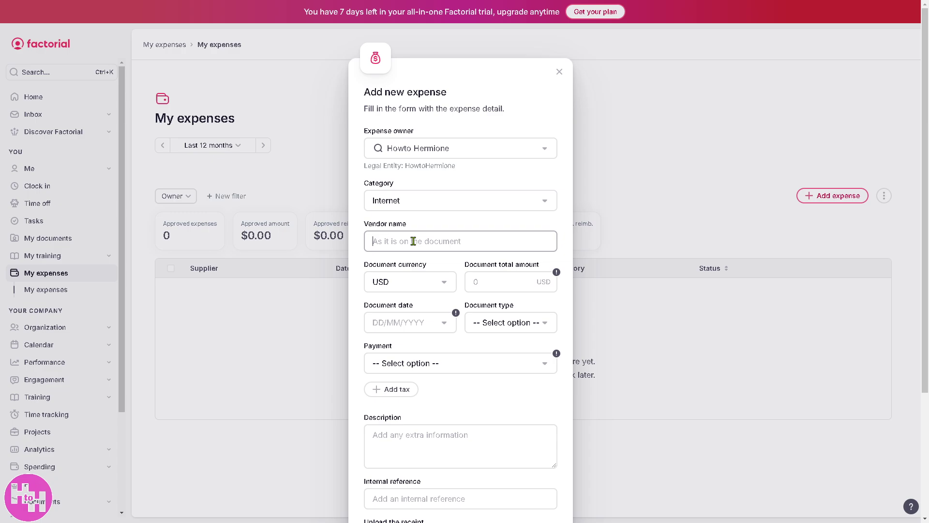
{"action": "type", "text": "HowtoHermione"}
{"action": "left_click", "coordinate": [445, 285]}
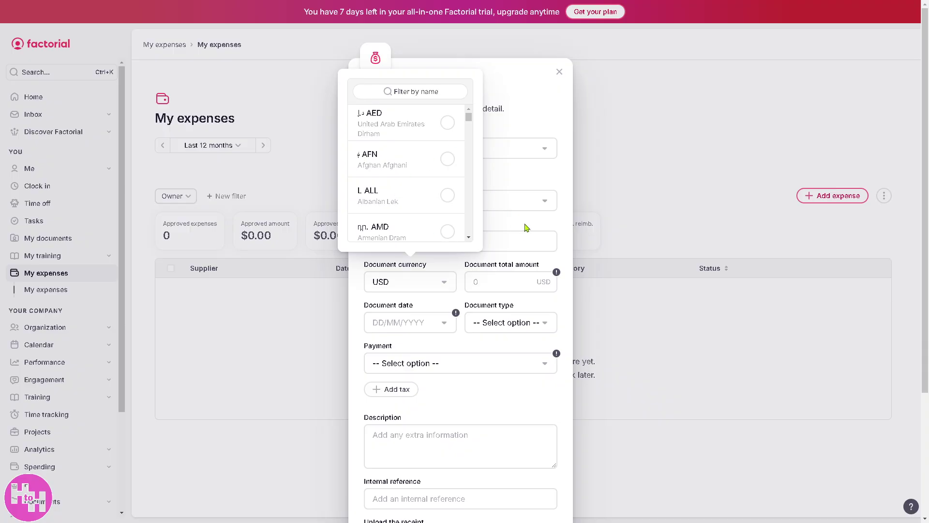
{"action": "left_click", "coordinate": [501, 229]}
{"action": "left_click", "coordinate": [499, 281]}
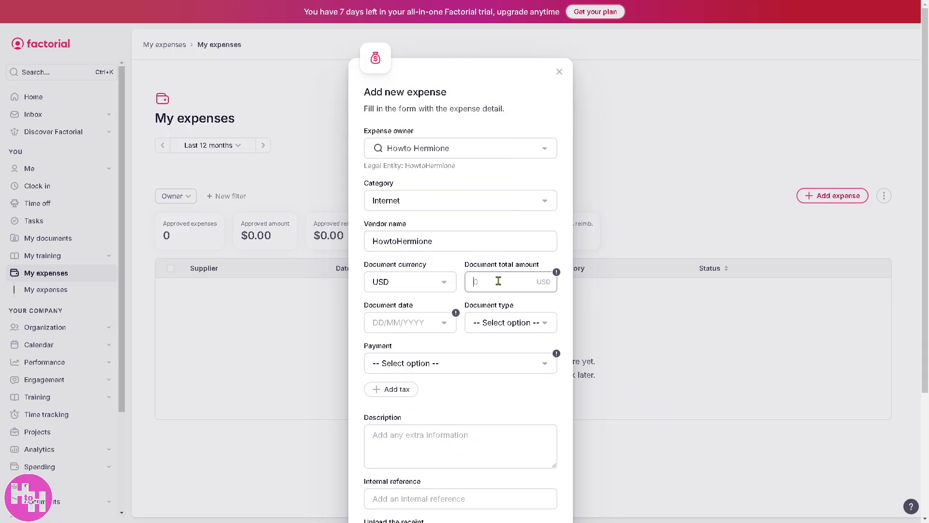
{"action": "left_click", "coordinate": [407, 322]}
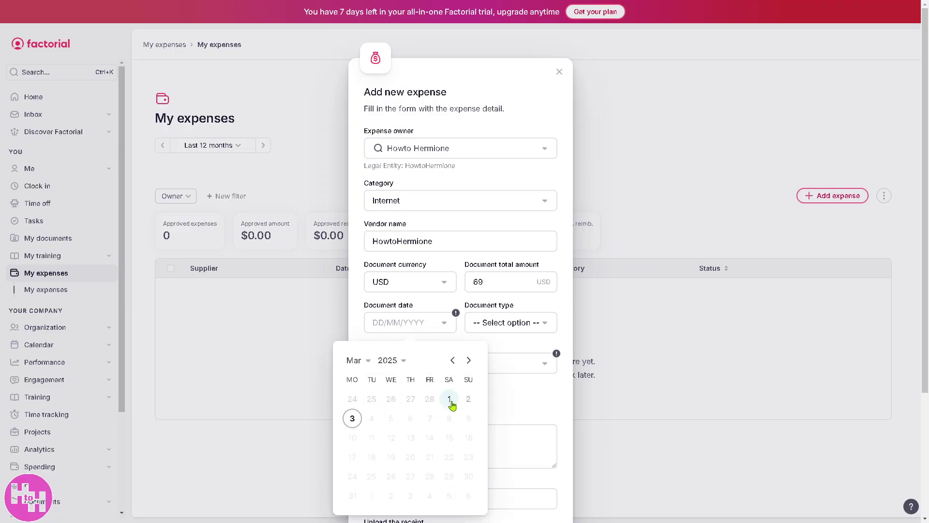
{"action": "left_click", "coordinate": [449, 400]}
{"action": "left_click", "coordinate": [455, 368]}
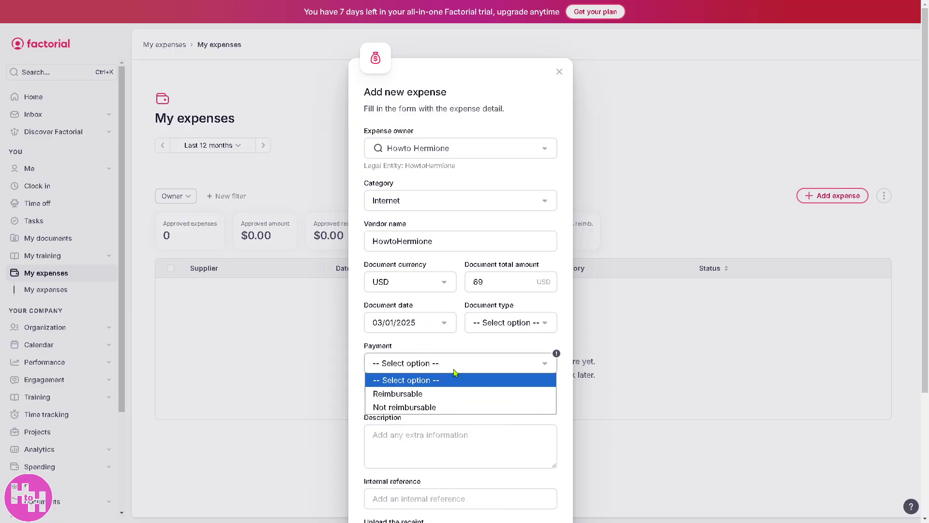
{"action": "left_click", "coordinate": [445, 394]}
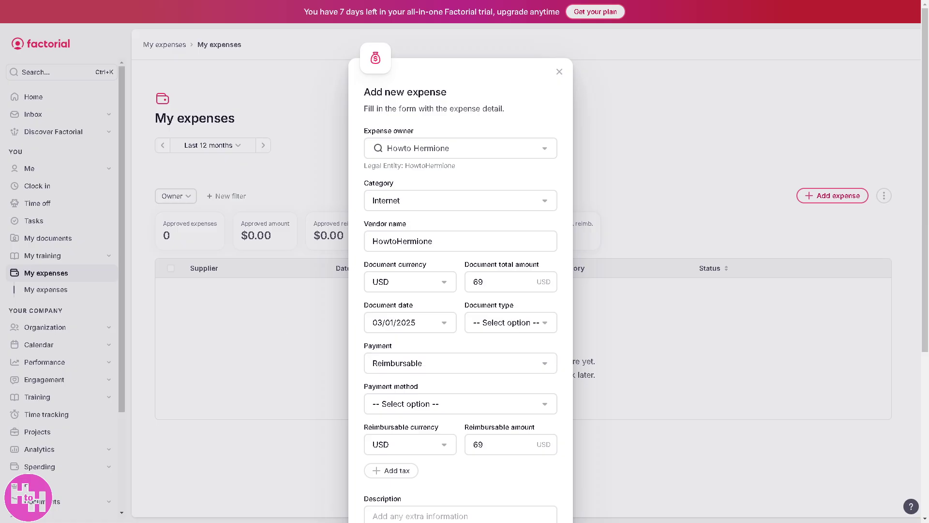
- Paste the tutorial title as the description and save the expense as a draft
{"action": "scroll", "coordinate": [451, 398], "scroll_direction": "down", "scroll_amount": 2}
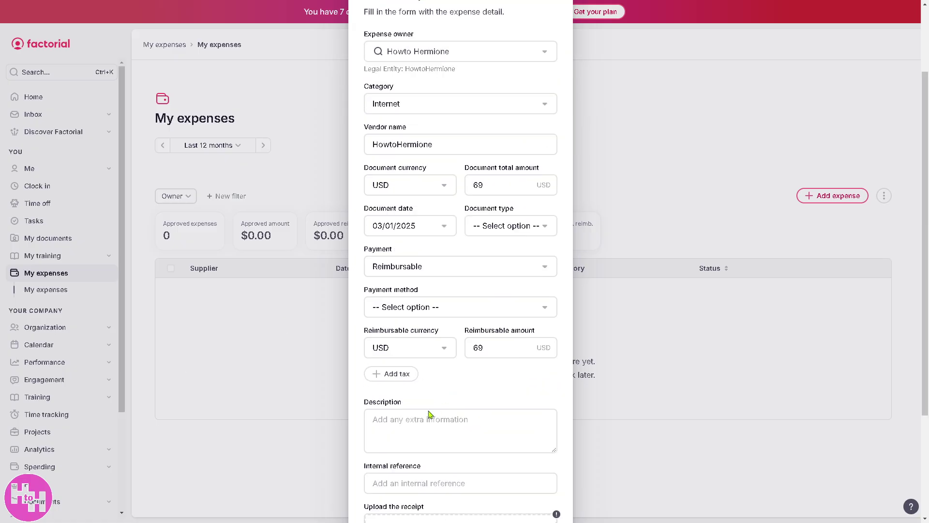
{"action": "type", "text": "Factorial HR Software Newbie Tutorial | Automate Payroll & Finance Processes"}
{"action": "scroll", "coordinate": [445, 419], "scroll_direction": "down", "scroll_amount": 2}
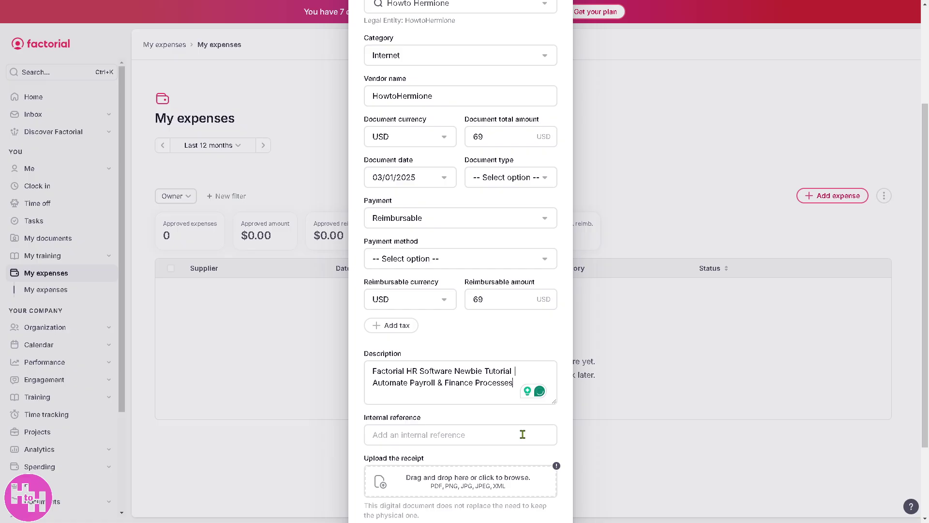
{"action": "left_click", "coordinate": [532, 502]}
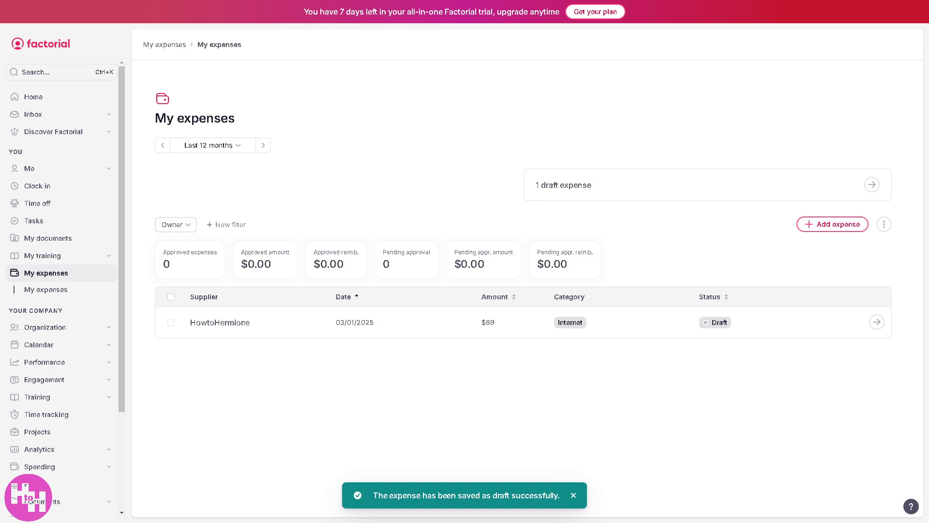
{"action": "scroll", "coordinate": [102, 355], "scroll_direction": "down", "scroll_amount": 2}
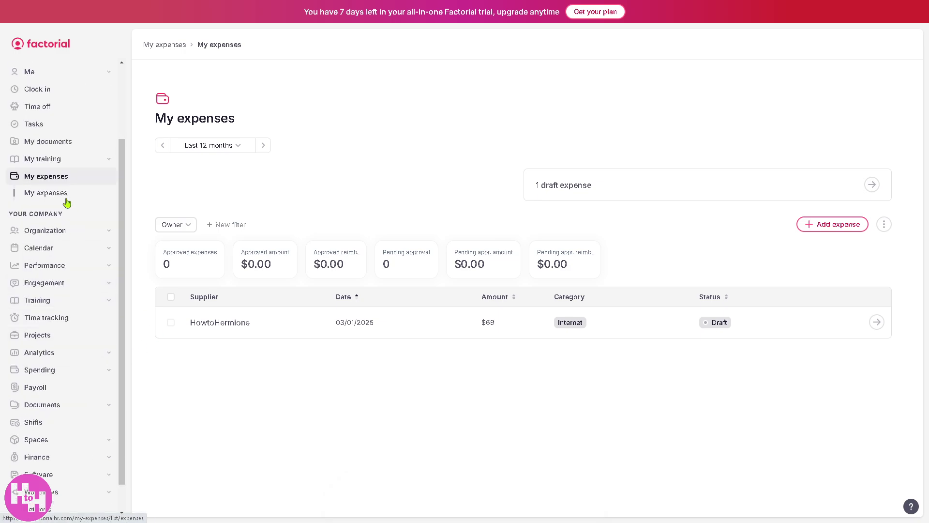
- Browse People sorted by first name and the company calendar, ending on Performance Reviews
{"action": "left_click", "coordinate": [56, 235]}
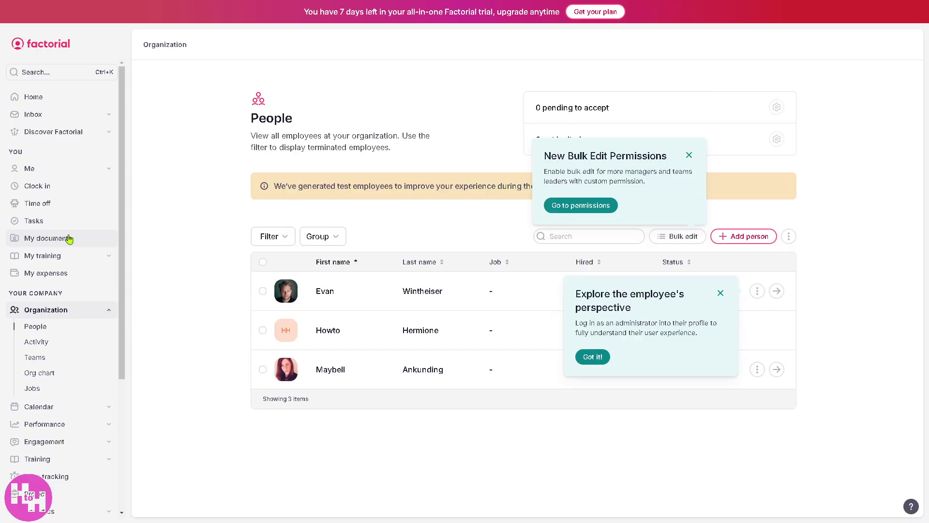
{"action": "left_click", "coordinate": [690, 155]}
{"action": "left_click", "coordinate": [356, 262]}
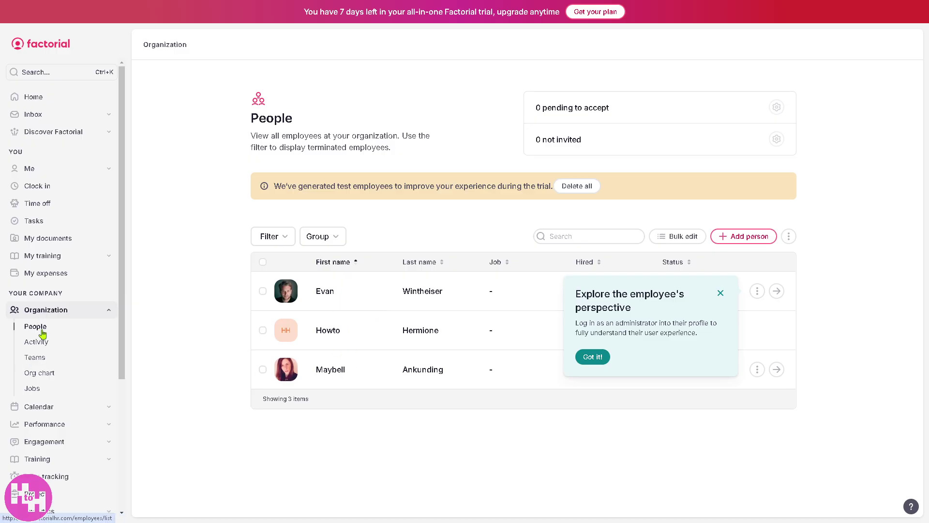
{"action": "left_click", "coordinate": [38, 408]}
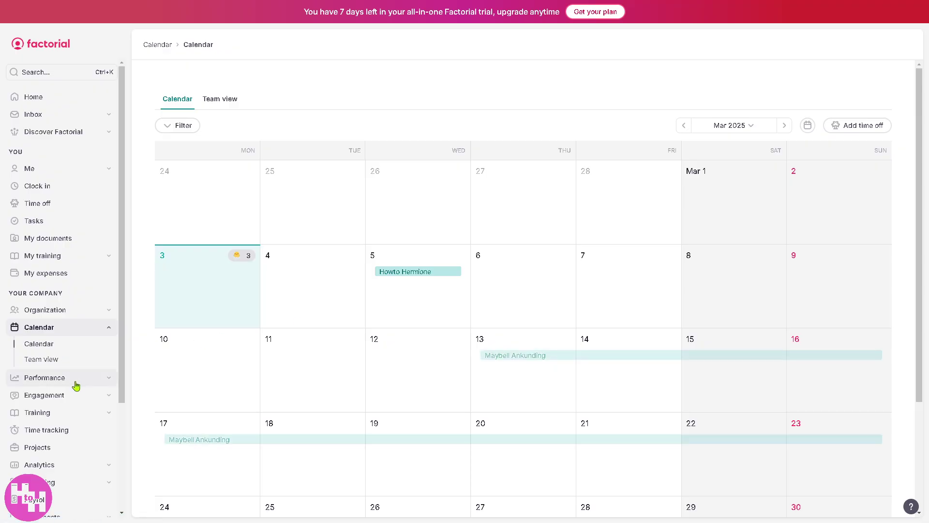
{"action": "left_click", "coordinate": [58, 378]}
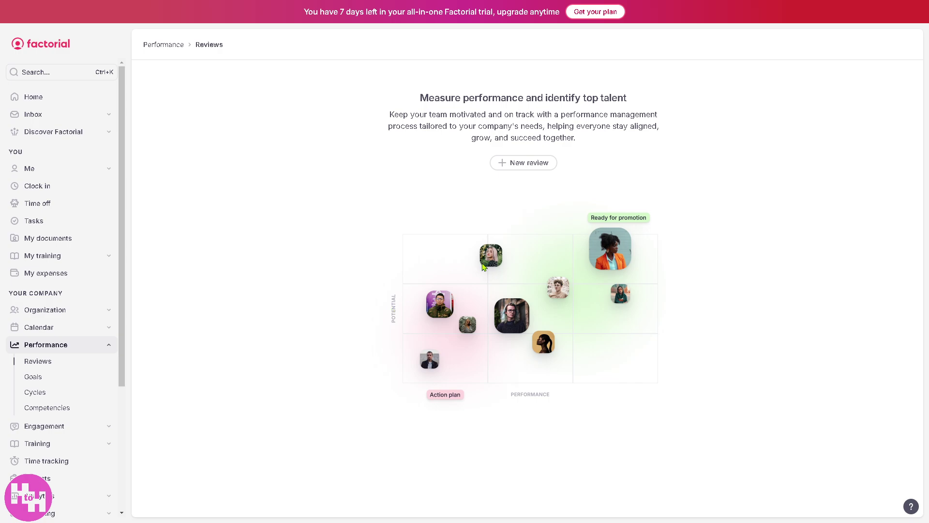
- Create a draft review from the predefined Performance Review - 180° template
{"action": "left_click", "coordinate": [522, 164]}
{"action": "left_click", "coordinate": [525, 166]}
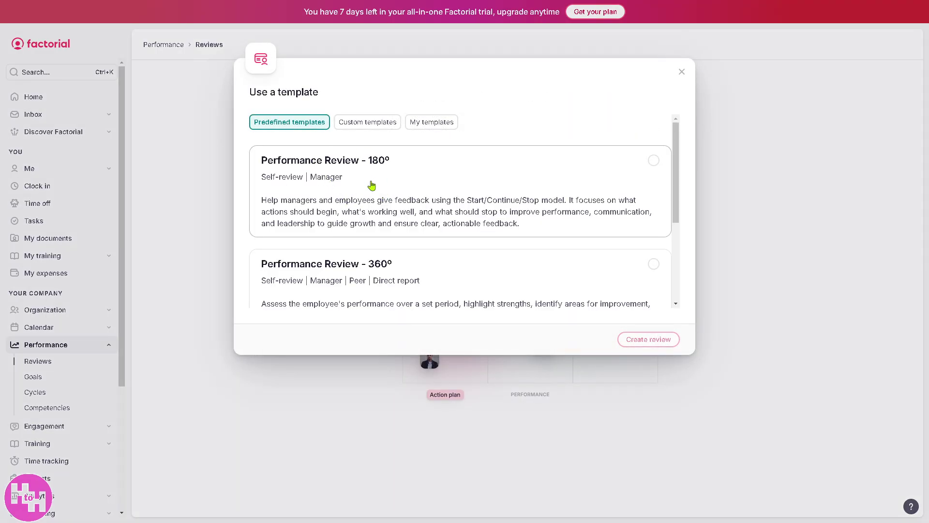
{"action": "left_click", "coordinate": [391, 195]}
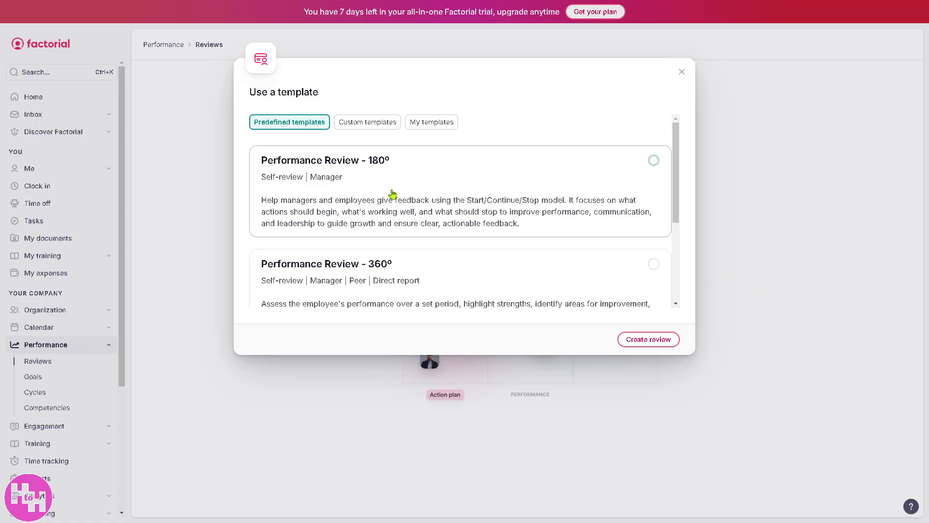
{"action": "left_click", "coordinate": [642, 345]}
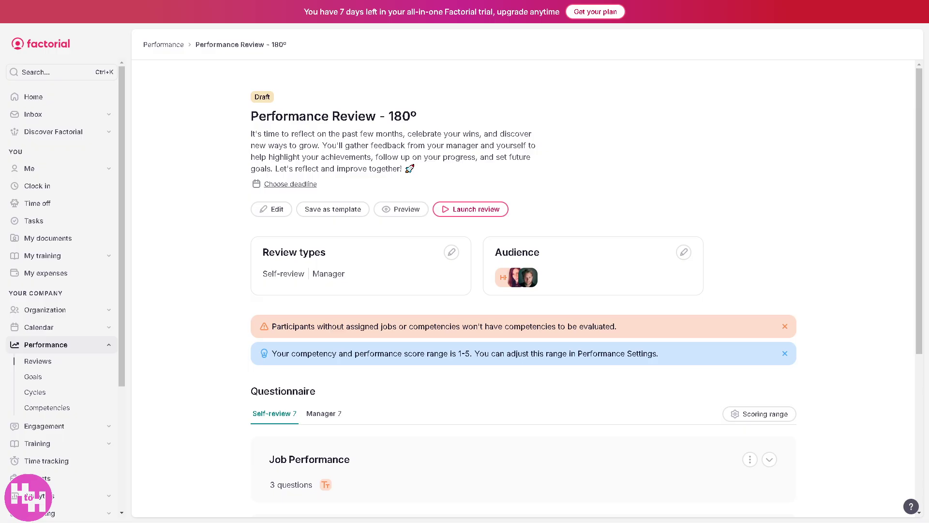
{"action": "scroll", "coordinate": [38, 372], "scroll_direction": "down", "scroll_amount": 2}
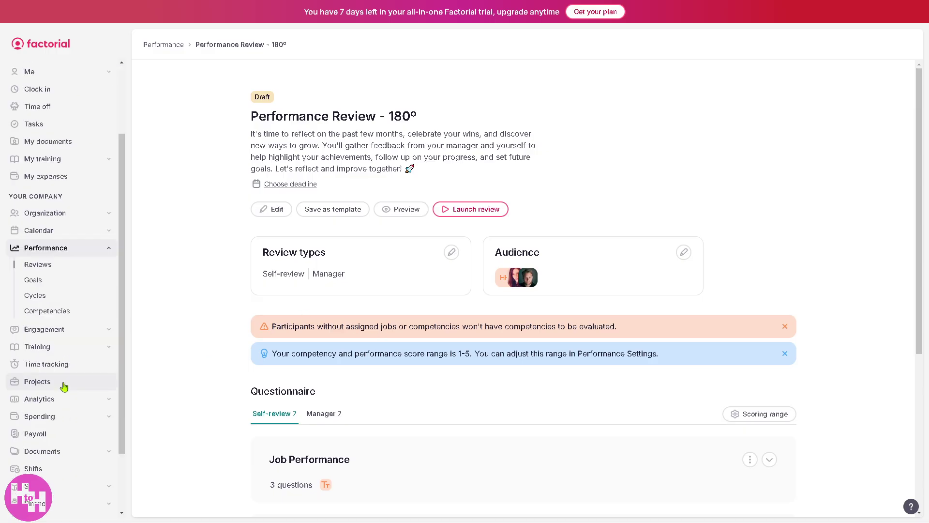
- Launch the eNPS and Climate engagement surveys, sent every 3 months, from Insights
{"action": "left_click", "coordinate": [50, 338]}
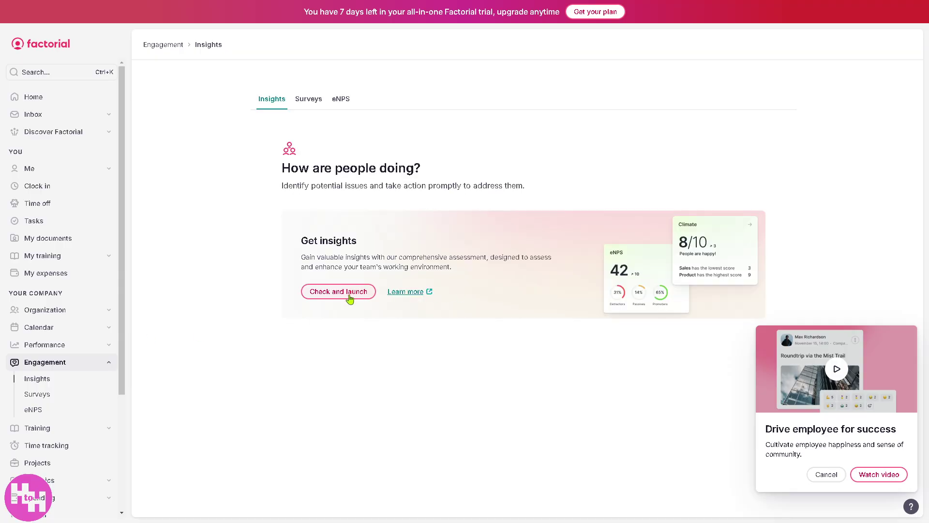
{"action": "left_click", "coordinate": [348, 293]}
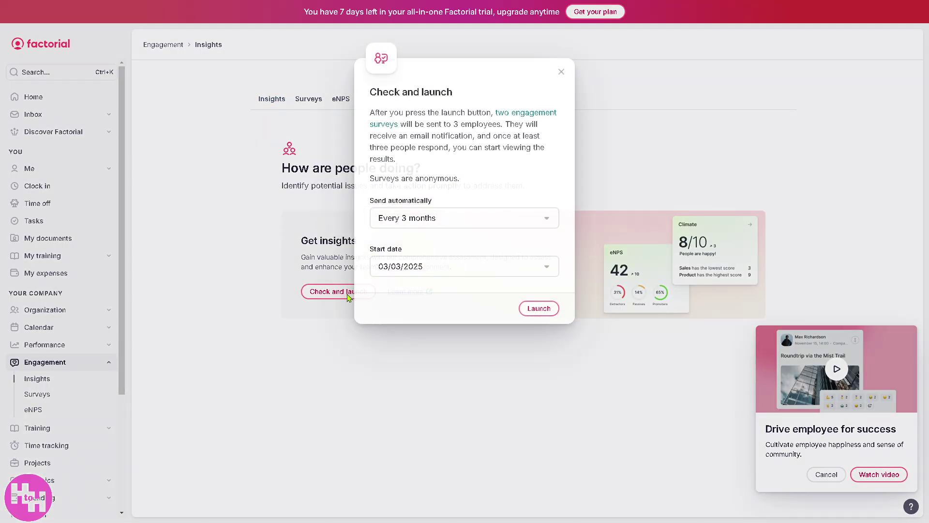
{"action": "left_click", "coordinate": [466, 222]}
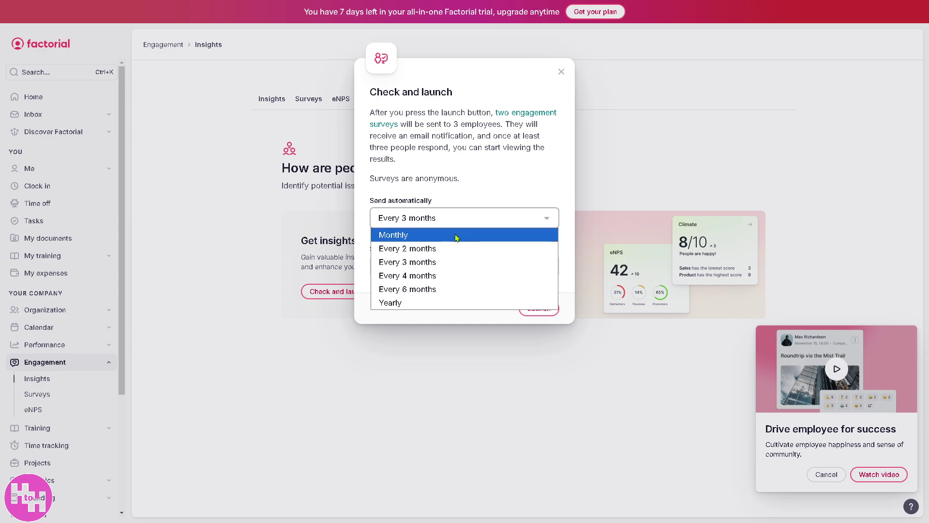
{"action": "left_click", "coordinate": [460, 319]}
{"action": "left_click", "coordinate": [543, 311]}
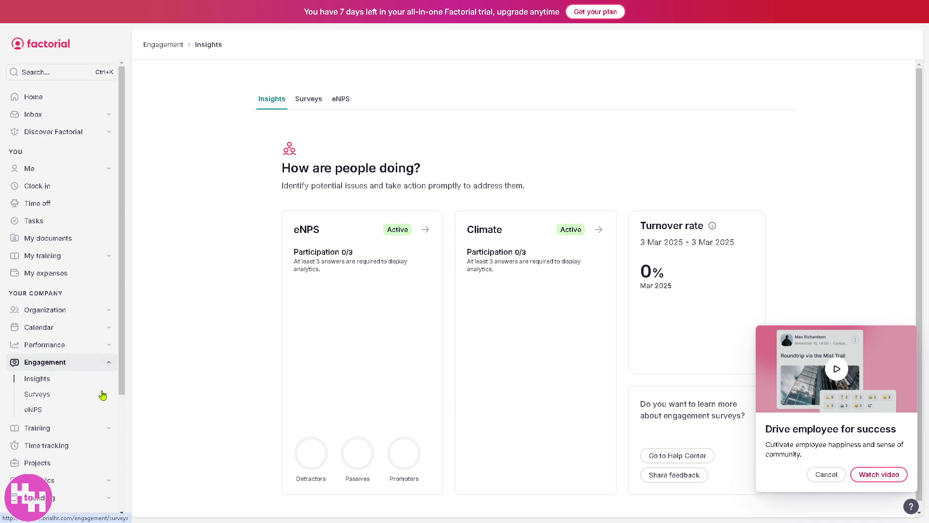
{"action": "scroll", "coordinate": [97, 393], "scroll_direction": "down", "scroll_amount": 2}
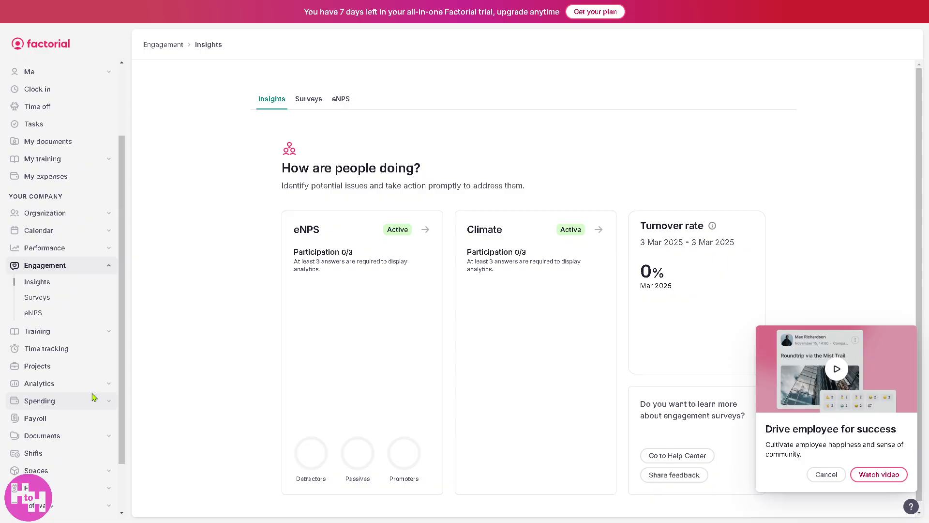
- Review the in-progress Time tracking timesheets, then open the Projects module
{"action": "left_click", "coordinate": [62, 349]}
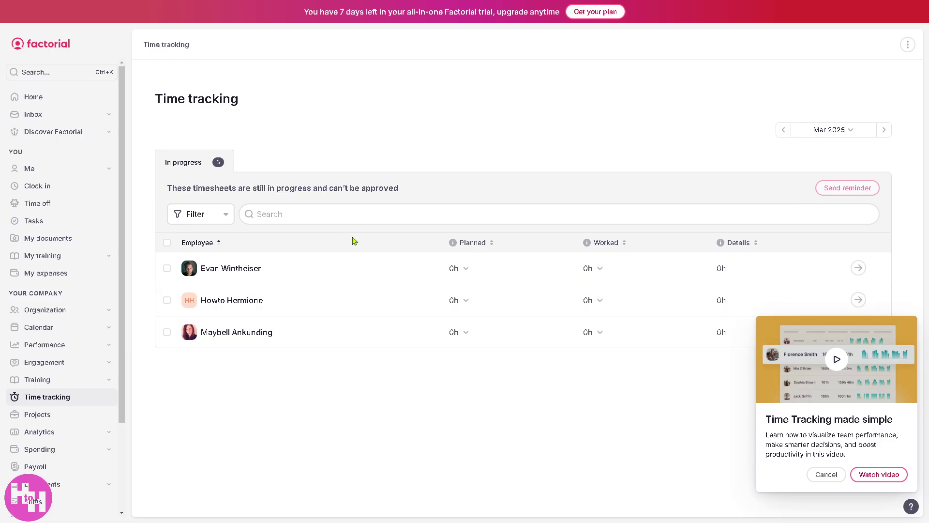
{"action": "scroll", "coordinate": [60, 394], "scroll_direction": "down", "scroll_amount": 1}
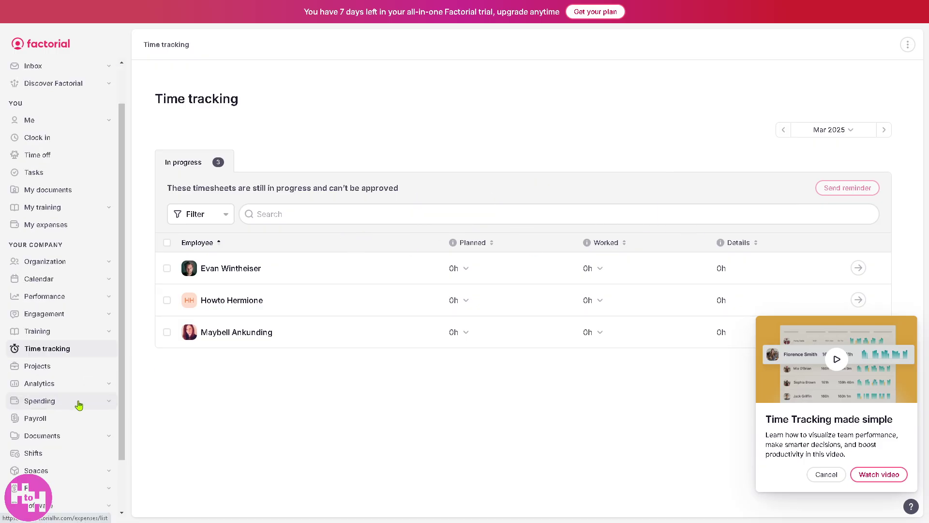
{"action": "left_click", "coordinate": [58, 367]}
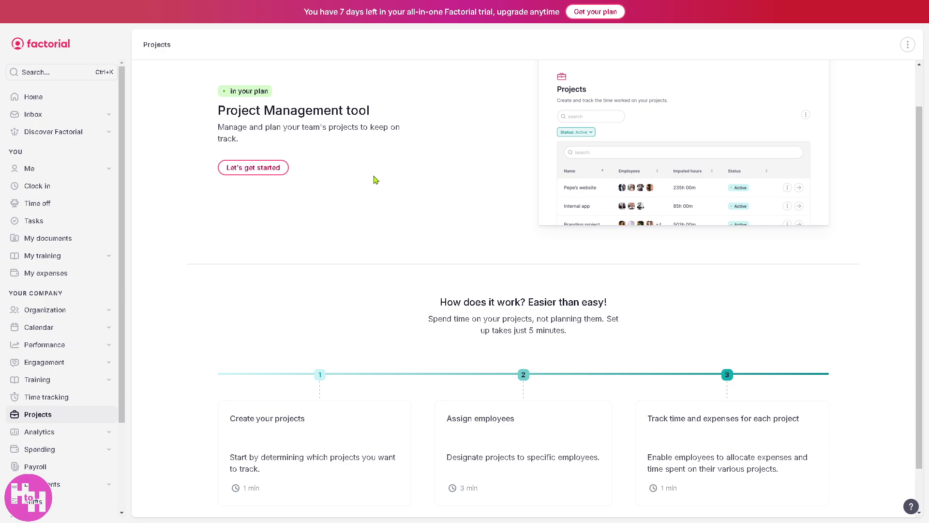
{"action": "scroll", "coordinate": [197, 301], "scroll_direction": "down", "scroll_amount": 1}
{"action": "scroll", "coordinate": [104, 347], "scroll_direction": "down", "scroll_amount": 2}
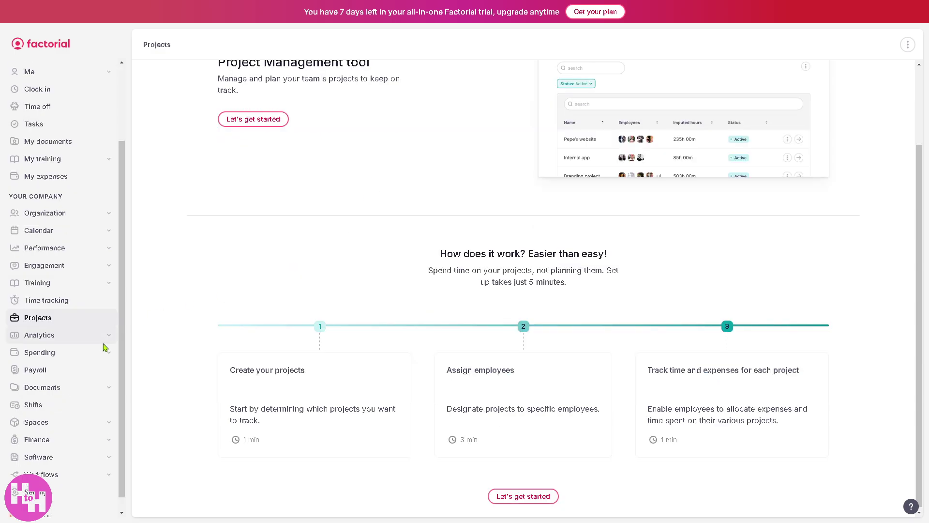
- Browse the Analytics Insights and Advanced reports dashboards
{"action": "left_click", "coordinate": [74, 342]}
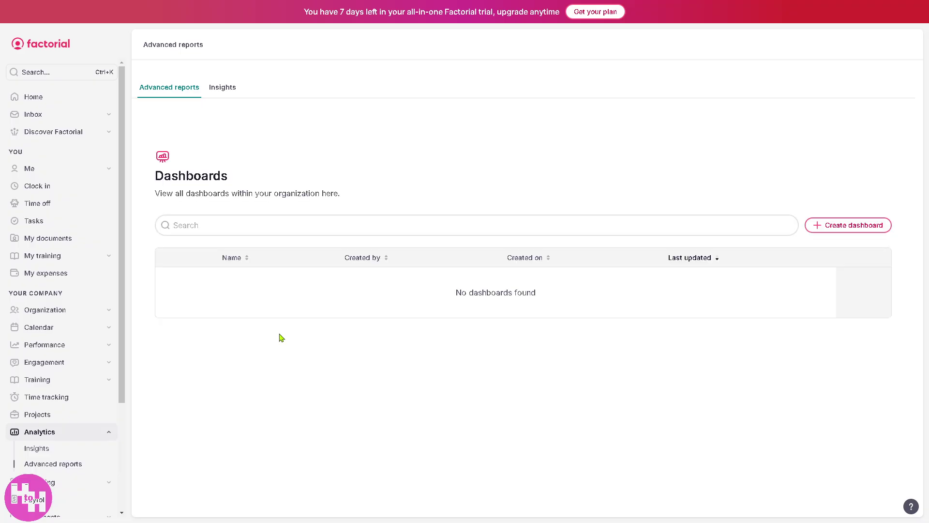
{"action": "left_click", "coordinate": [224, 91]}
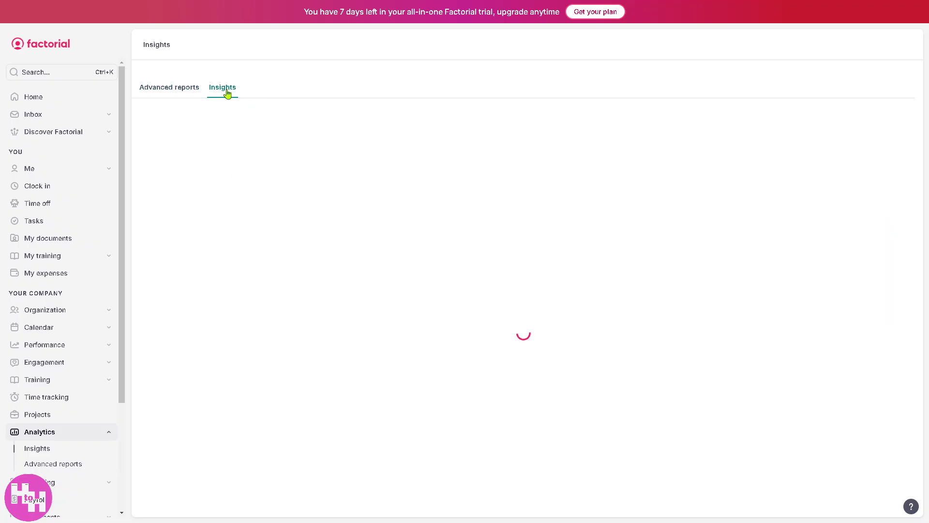
{"action": "left_click", "coordinate": [167, 95]}
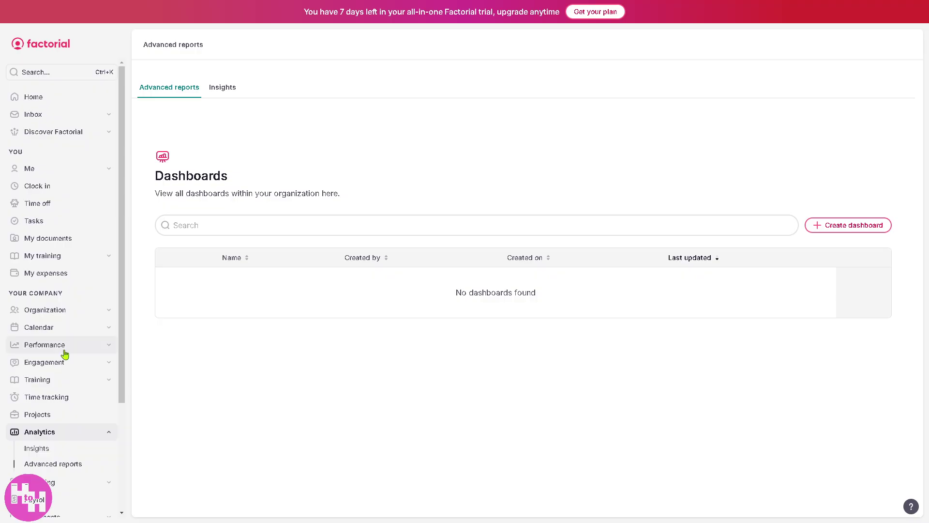
{"action": "scroll", "coordinate": [56, 442], "scroll_direction": "down", "scroll_amount": 2}
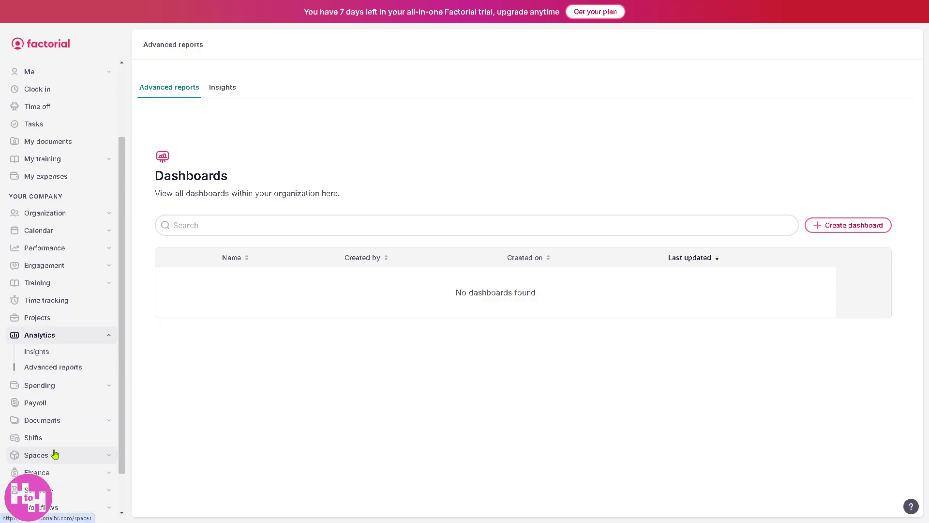
{"action": "scroll", "coordinate": [56, 452], "scroll_direction": "down", "scroll_amount": 1}
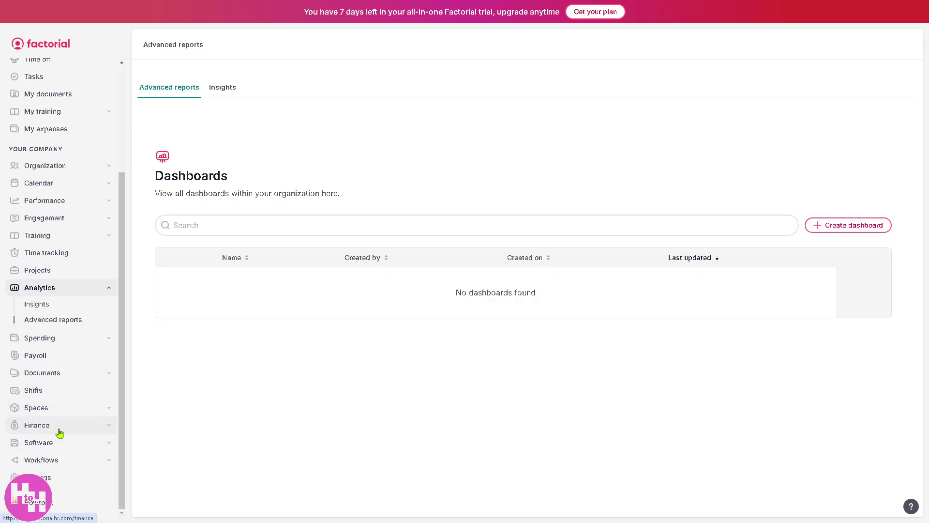
- Scroll through the Finance overview page
{"action": "left_click", "coordinate": [59, 433]}
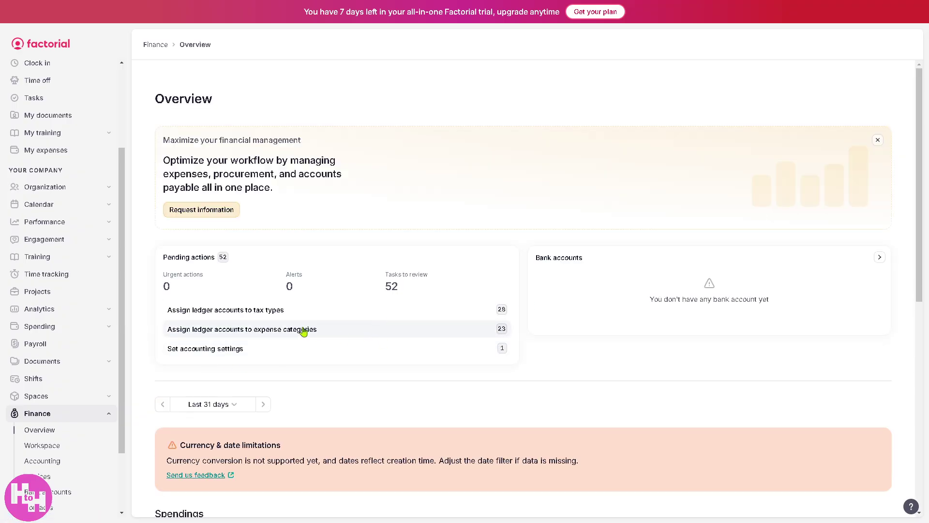
{"action": "scroll", "coordinate": [259, 342], "scroll_direction": "down", "scroll_amount": 3}
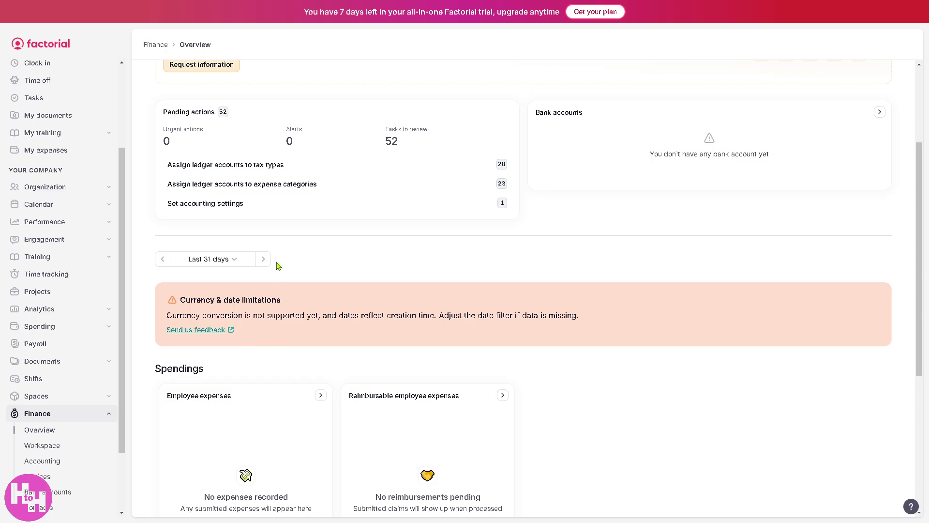
{"action": "scroll", "coordinate": [277, 266], "scroll_direction": "up", "scroll_amount": 2}
{"action": "scroll", "coordinate": [255, 357], "scroll_direction": "down", "scroll_amount": 1}
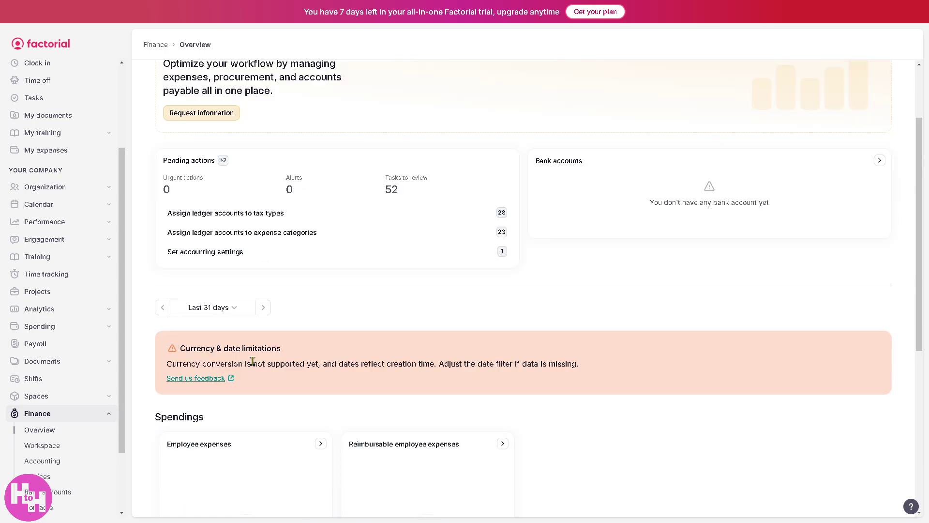
{"action": "scroll", "coordinate": [64, 387], "scroll_direction": "down", "scroll_amount": 2}
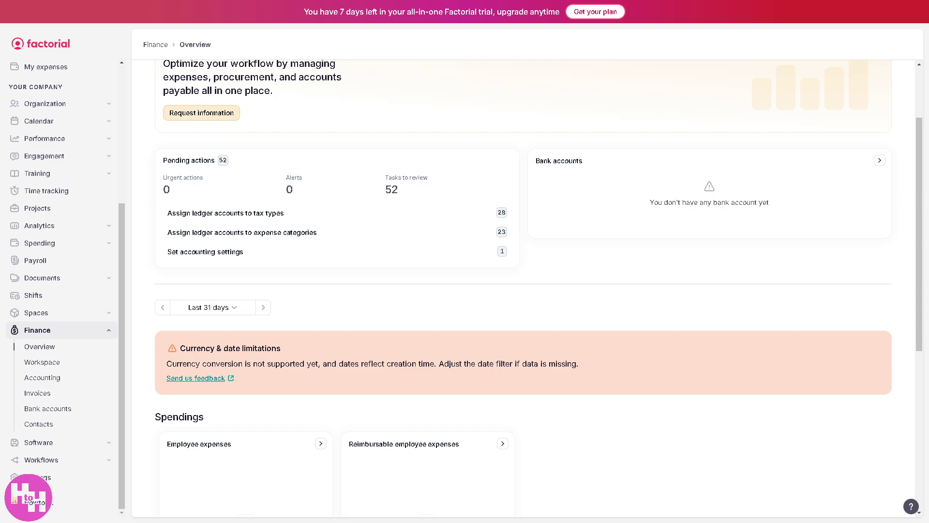
{"action": "scroll", "coordinate": [82, 409], "scroll_direction": "up", "scroll_amount": 1}
{"action": "scroll", "coordinate": [77, 407], "scroll_direction": "down", "scroll_amount": 1}
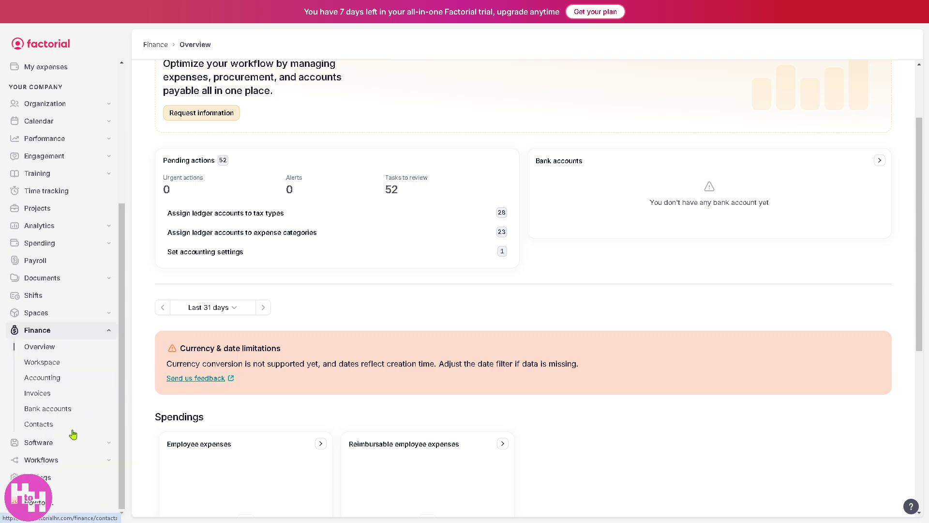
- Scroll through Software Applications: cost chart, Adobe transactions, and payment options
{"action": "left_click", "coordinate": [63, 448]}
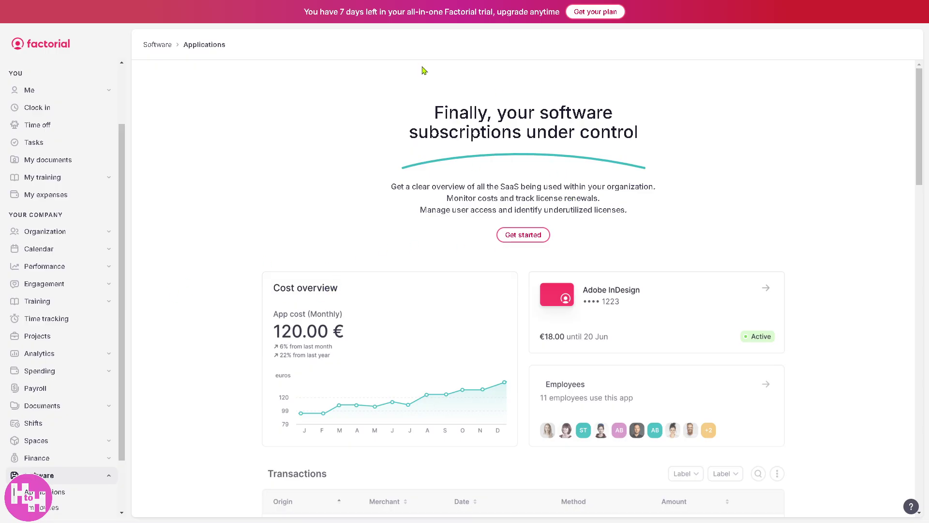
{"action": "scroll", "coordinate": [379, 272], "scroll_direction": "down", "scroll_amount": 5}
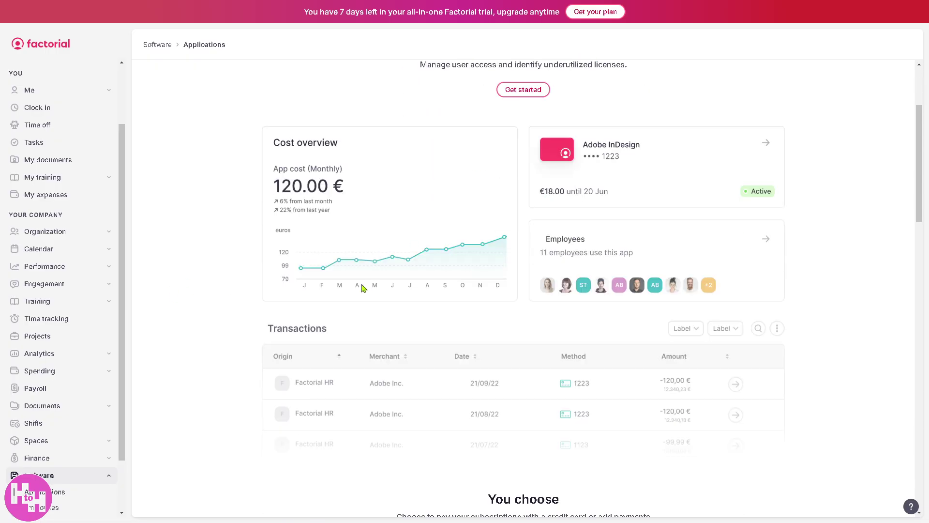
{"action": "scroll", "coordinate": [451, 336], "scroll_direction": "down", "scroll_amount": 1}
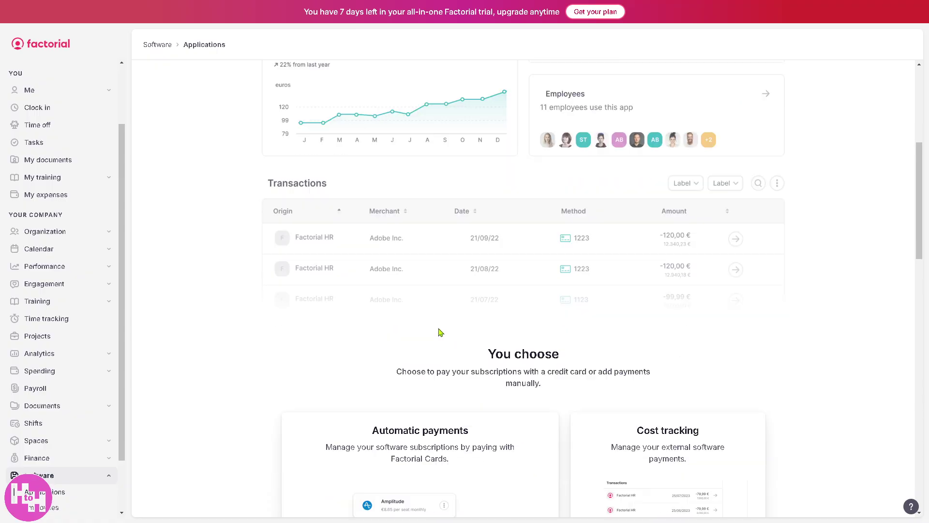
{"action": "scroll", "coordinate": [438, 329], "scroll_direction": "down", "scroll_amount": 2}
{"action": "scroll", "coordinate": [438, 329], "scroll_direction": "down", "scroll_amount": 3}
{"action": "scroll", "coordinate": [439, 328], "scroll_direction": "up", "scroll_amount": 1}
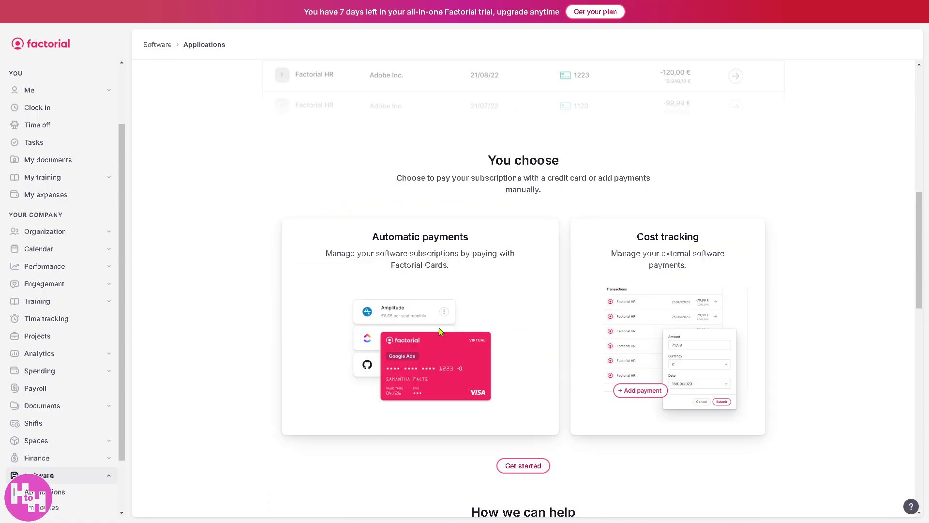
{"action": "scroll", "coordinate": [439, 328], "scroll_direction": "down", "scroll_amount": 1}
{"action": "scroll", "coordinate": [34, 358], "scroll_direction": "down", "scroll_amount": 1}
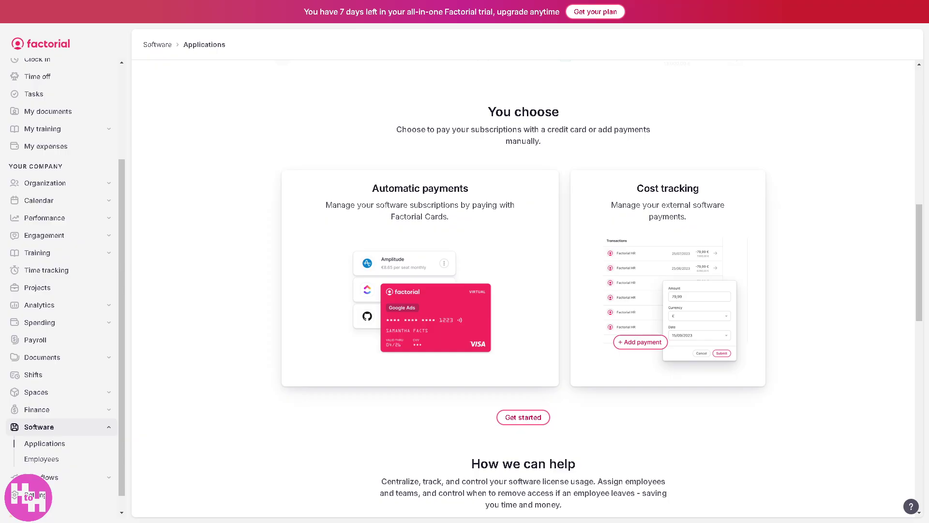
- Look over the Onboarding, Offboarding, Training and Custom Workflow options, then return Home
{"action": "left_click", "coordinate": [68, 477]}
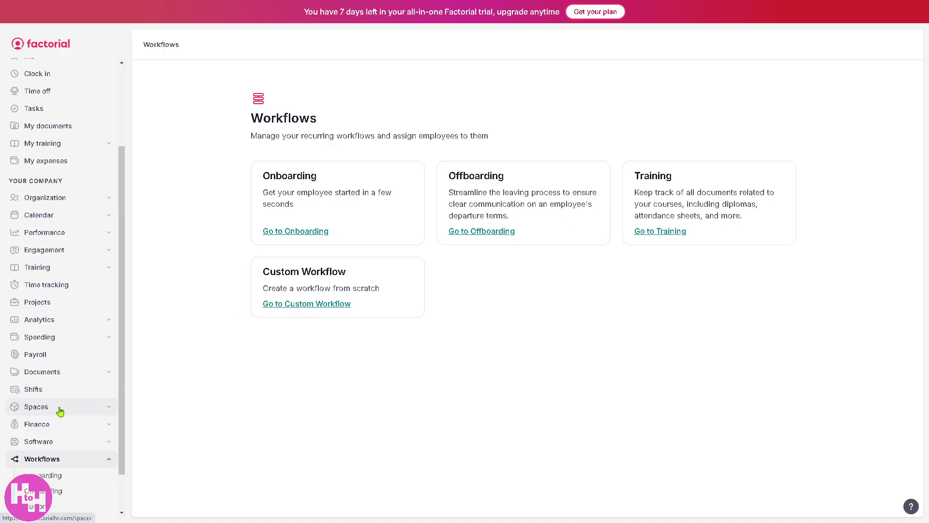
{"action": "scroll", "coordinate": [73, 472], "scroll_direction": "down", "scroll_amount": 1}
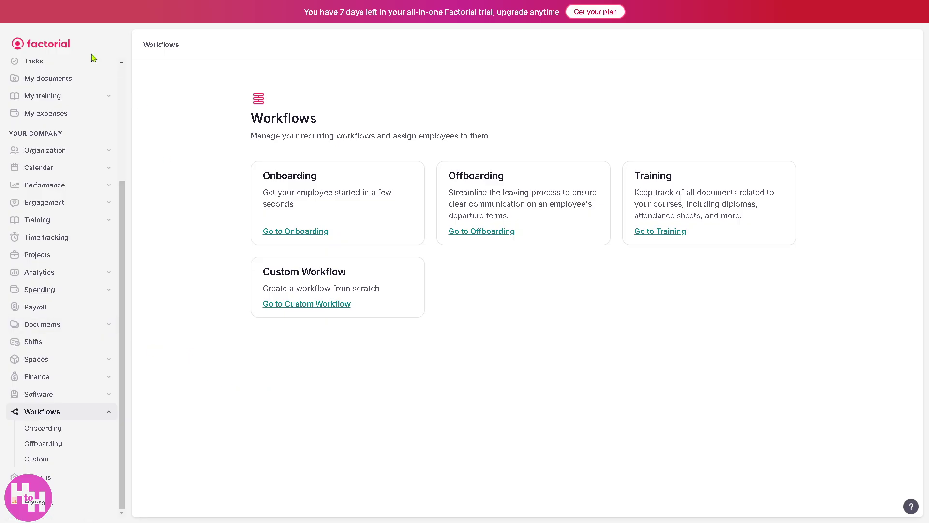
{"action": "left_click", "coordinate": [35, 51]}
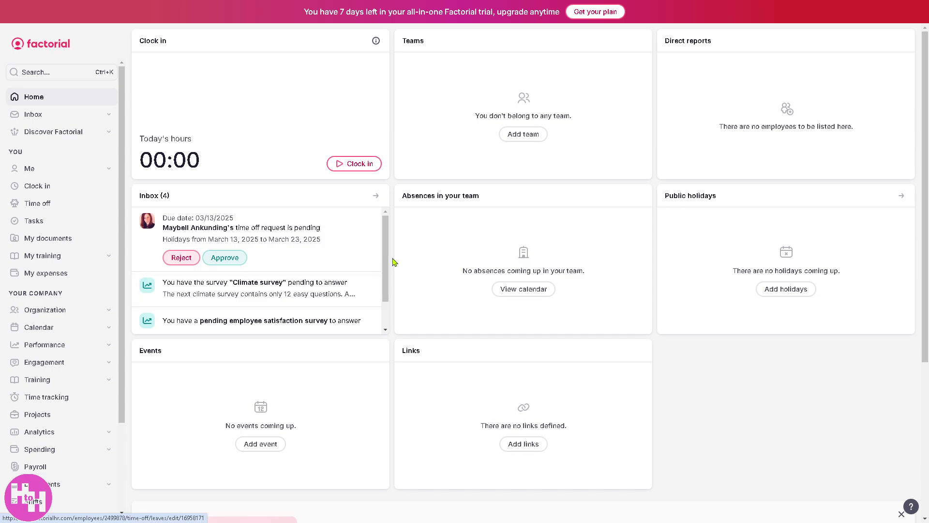
- Open Get your plan and scroll through the Starter and Pro Essentials ($135/month) plans, add-ons and FAQ
{"action": "left_click", "coordinate": [594, 11]}
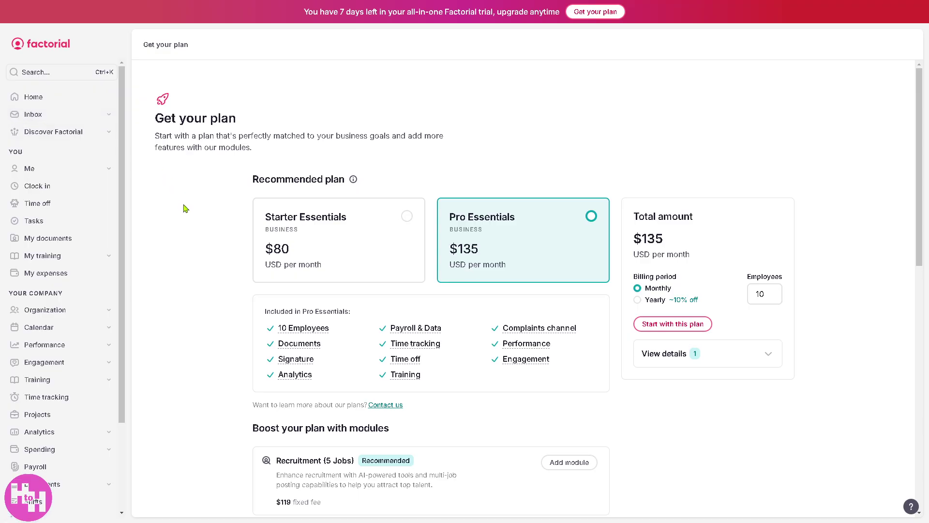
{"action": "scroll", "coordinate": [187, 206], "scroll_direction": "down", "scroll_amount": 7}
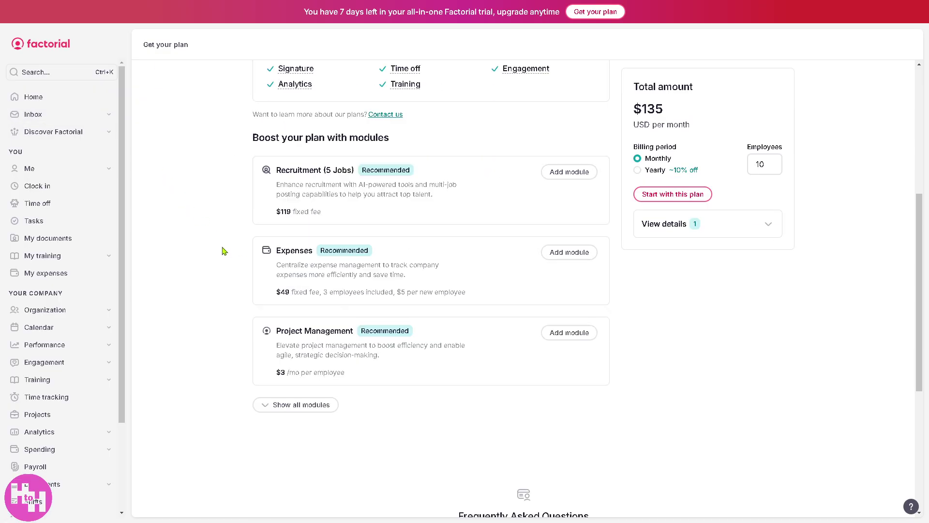
{"action": "scroll", "coordinate": [224, 250], "scroll_direction": "down", "scroll_amount": 5}
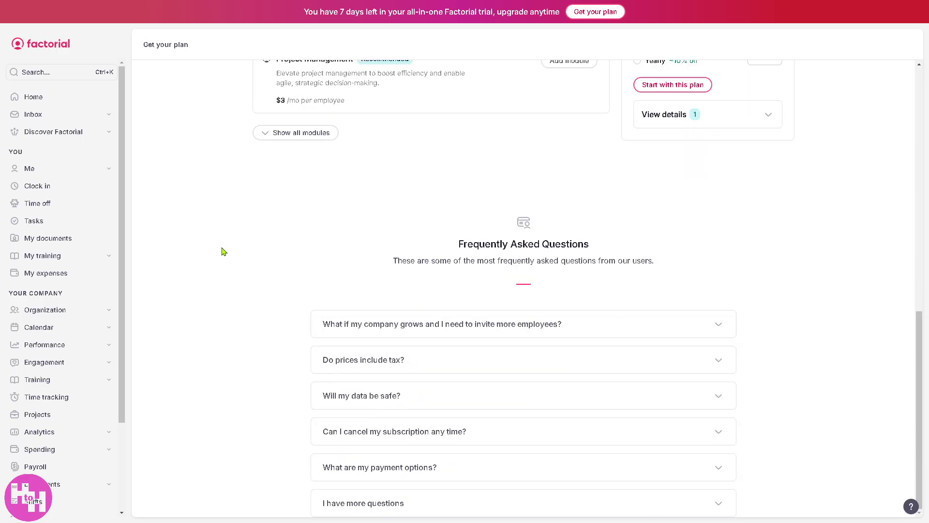